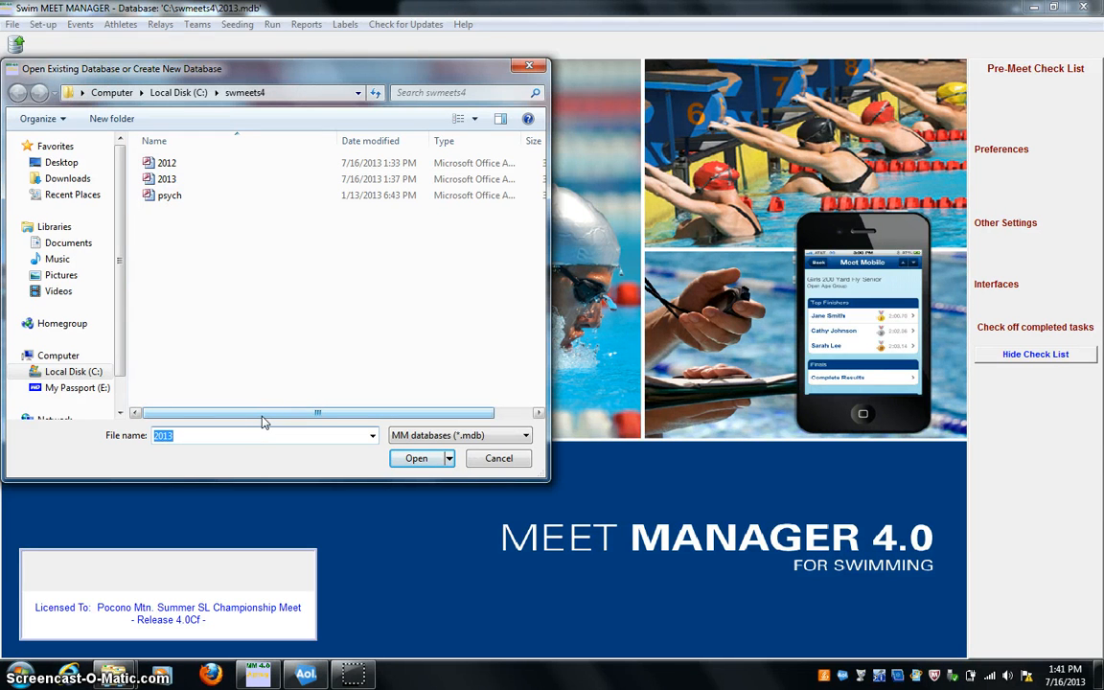
Create a new meet database named "GK VS BL" in the swmeets4 folder
type("GK V")
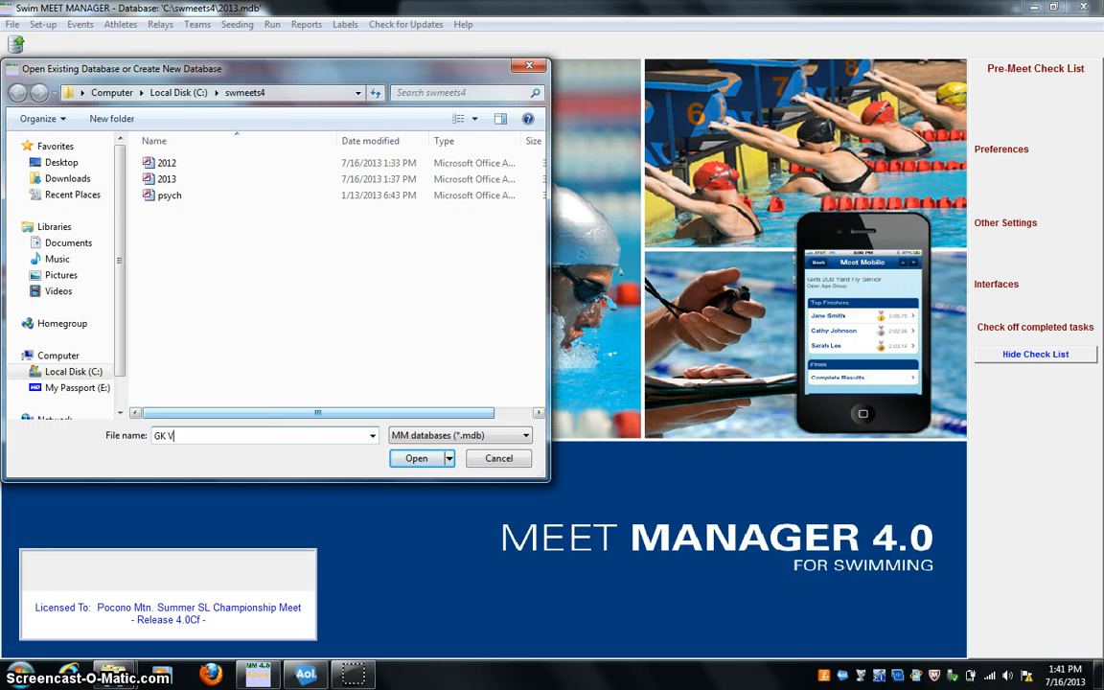
type("S BL")
left_click(412, 460)
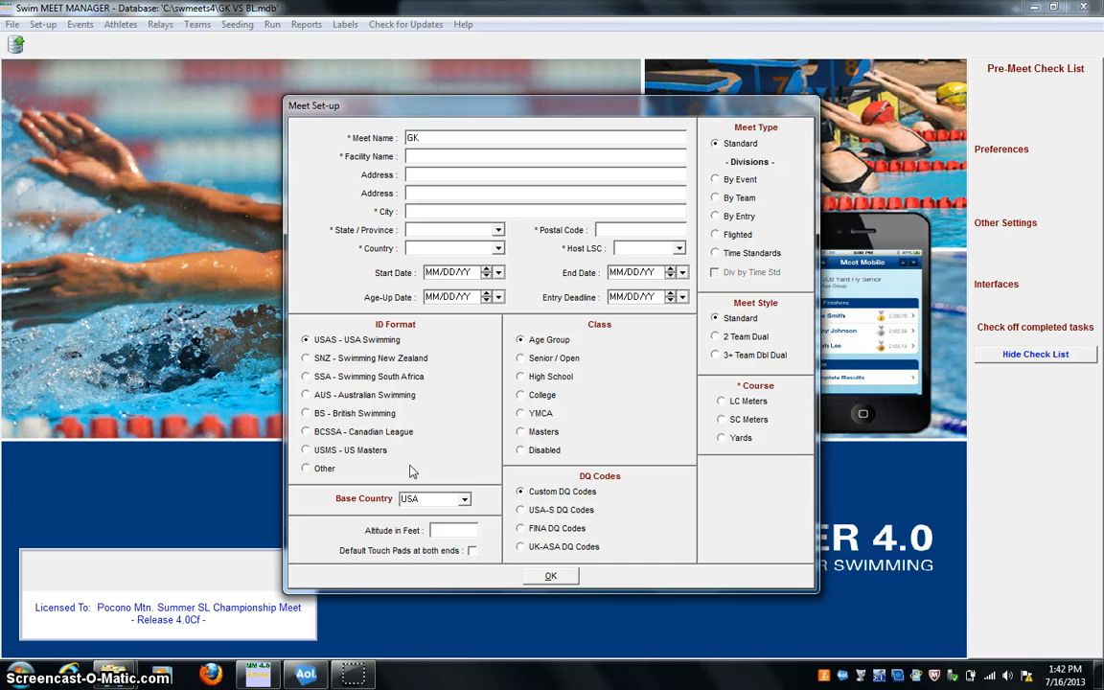
Enter GKvsBL as the meet name, None as the facility name and Dingmans as the city
type("vs")
type("ne")
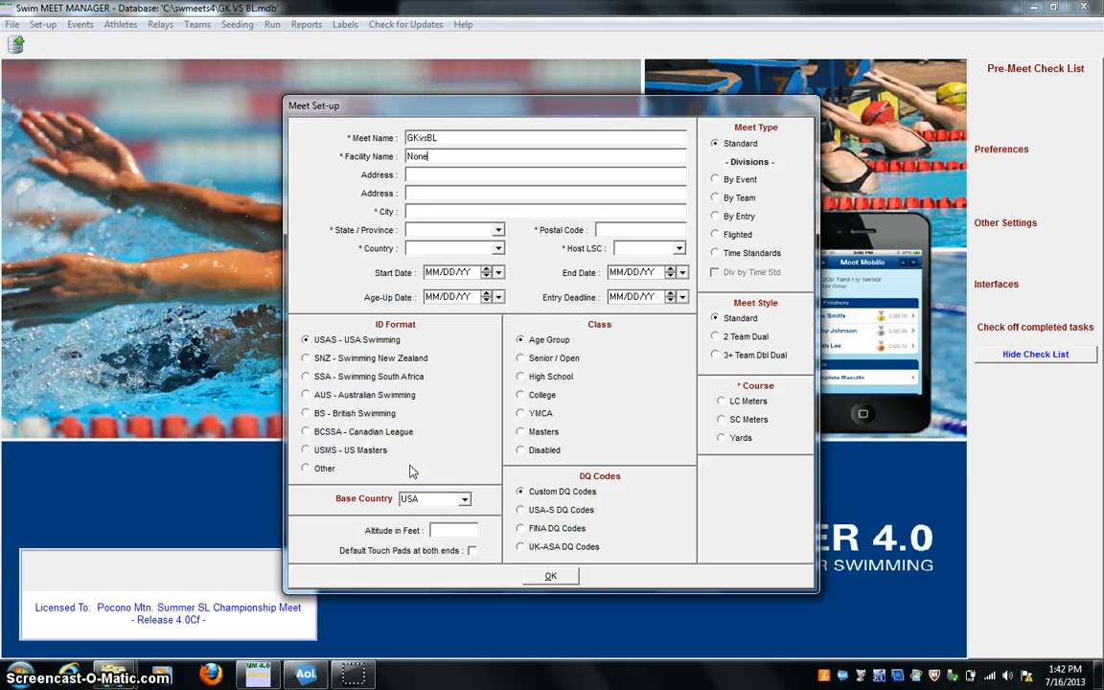
key("Tab")
type("D")
type("ingmans")
Set the meet's state to PA, enter its postal code and set the country to USA
type("p")
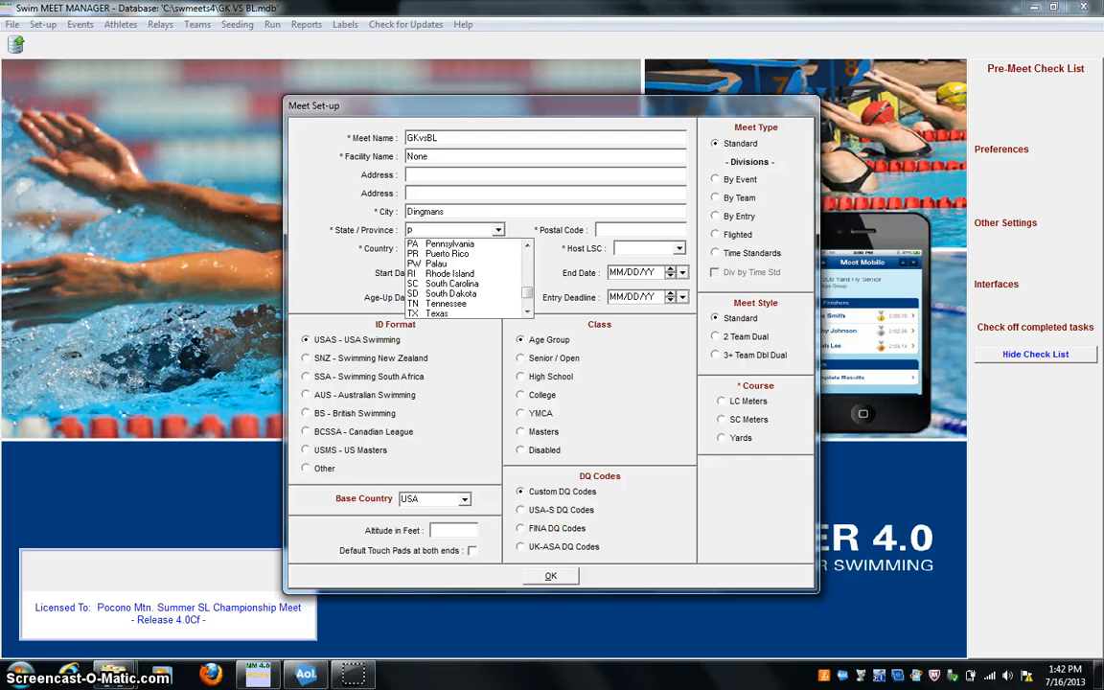
key("Return")
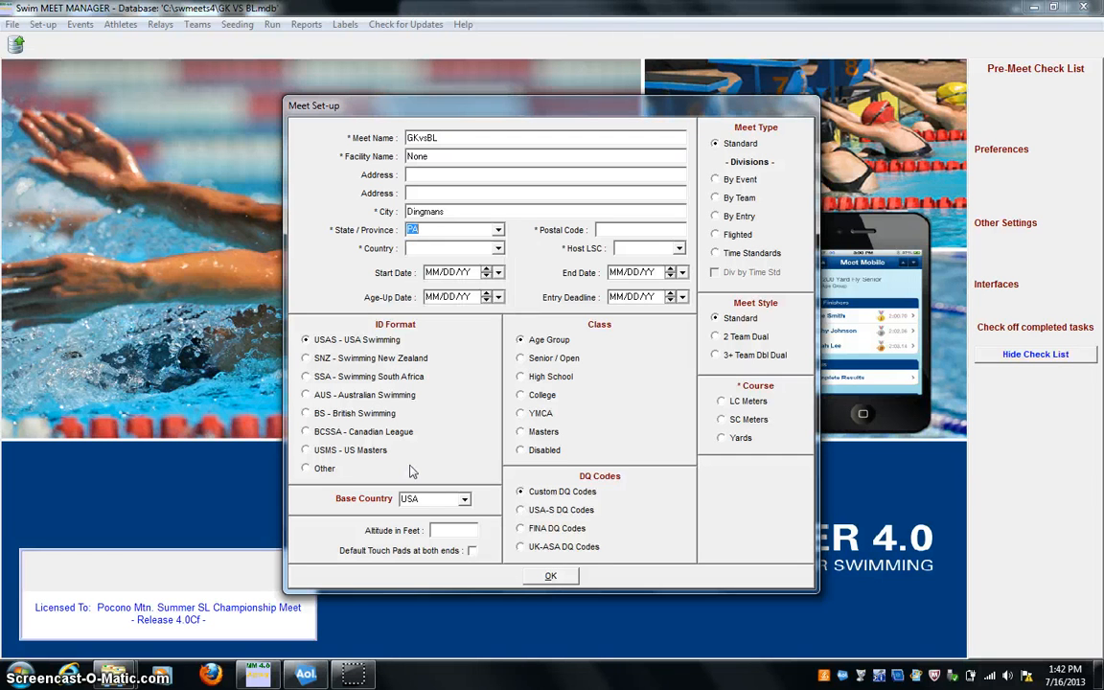
key("Tab")
type("1")
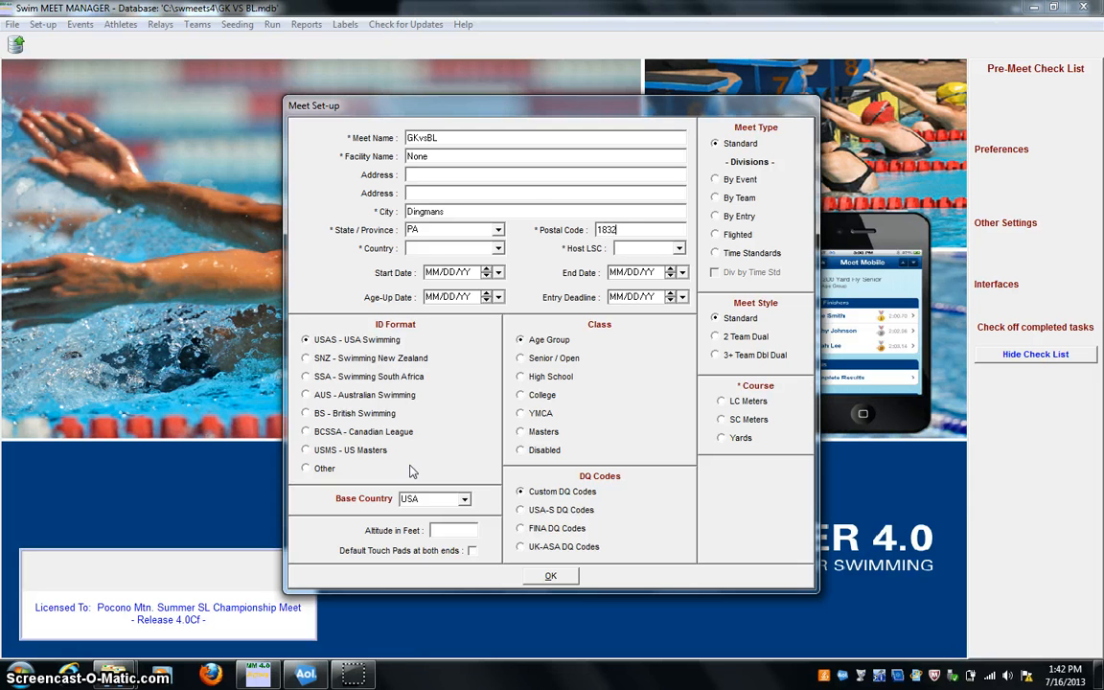
type("8326")
type("us")
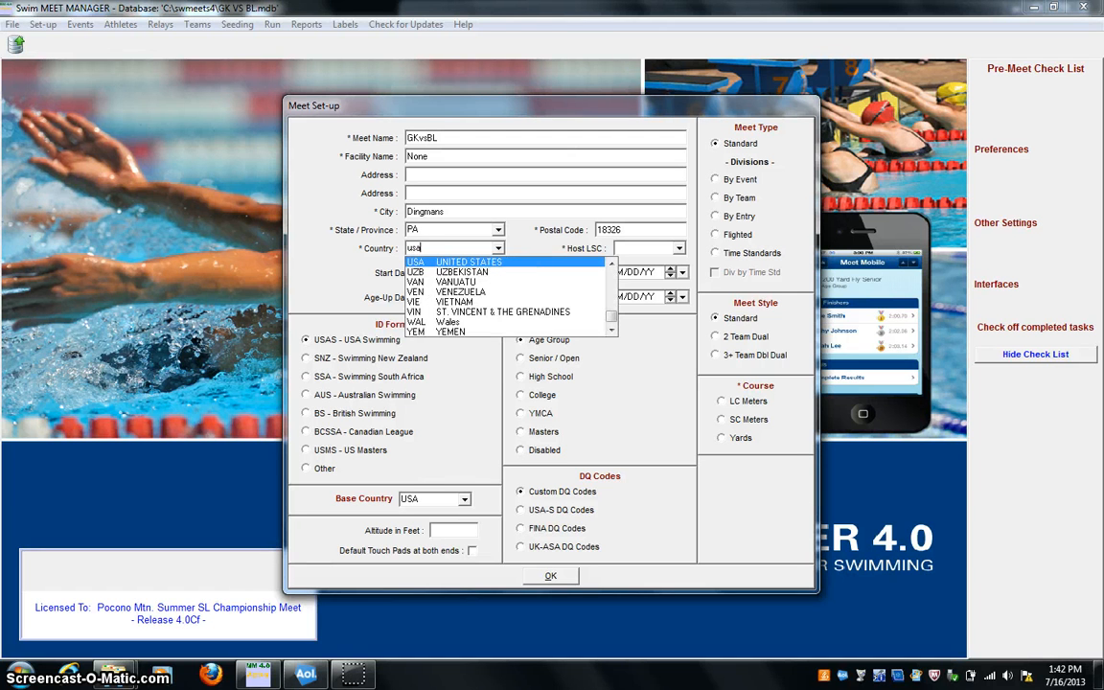
type("a")
key("Return")
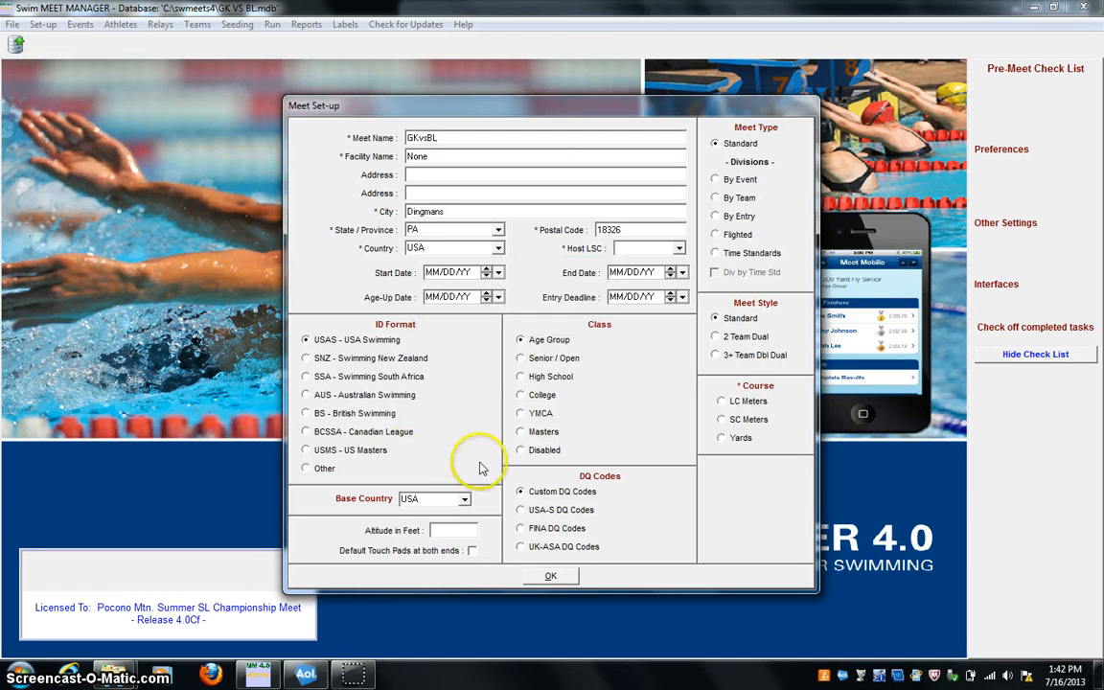
Set the Host LSC to ZZ Unknown
left_click(678, 251)
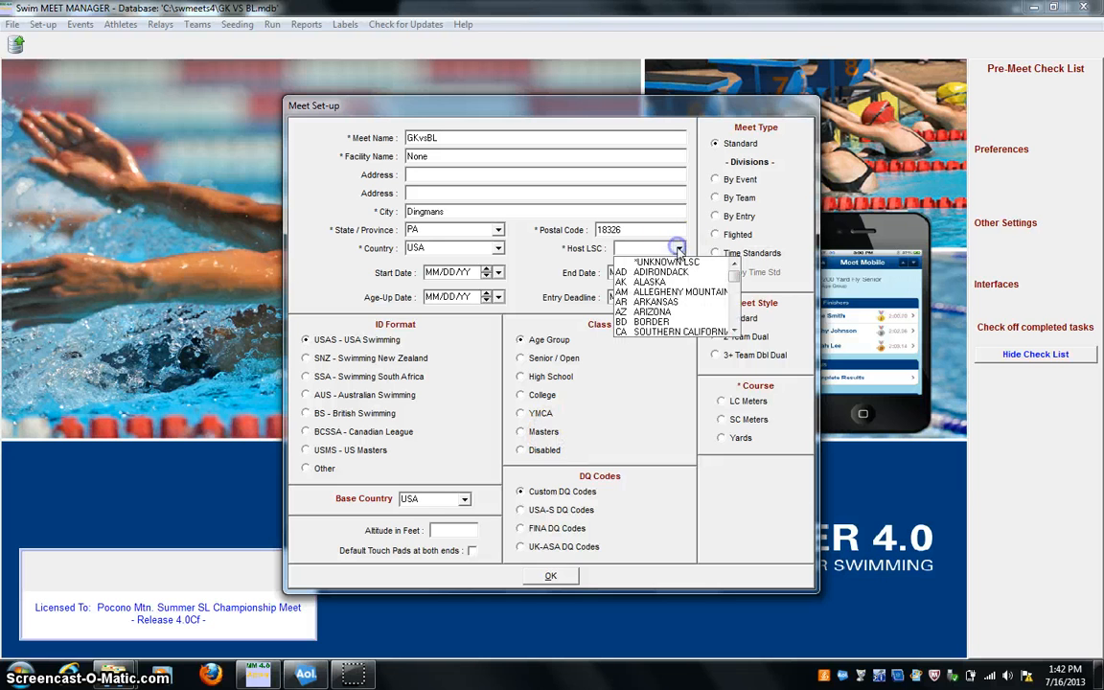
left_click(682, 263)
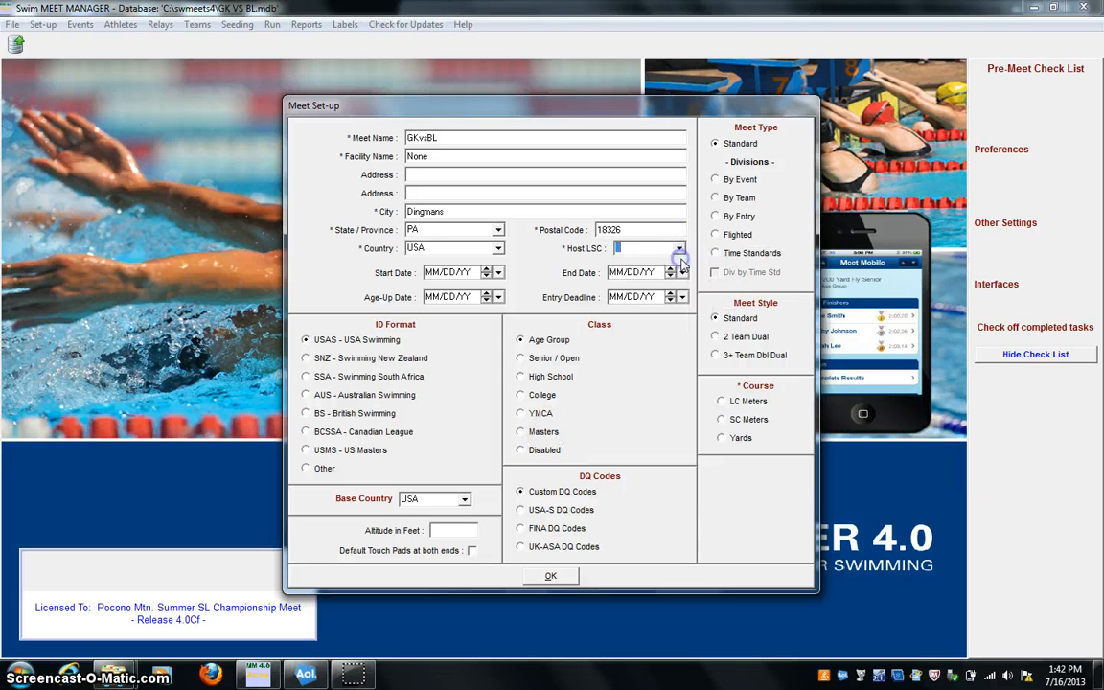
left_click(678, 248)
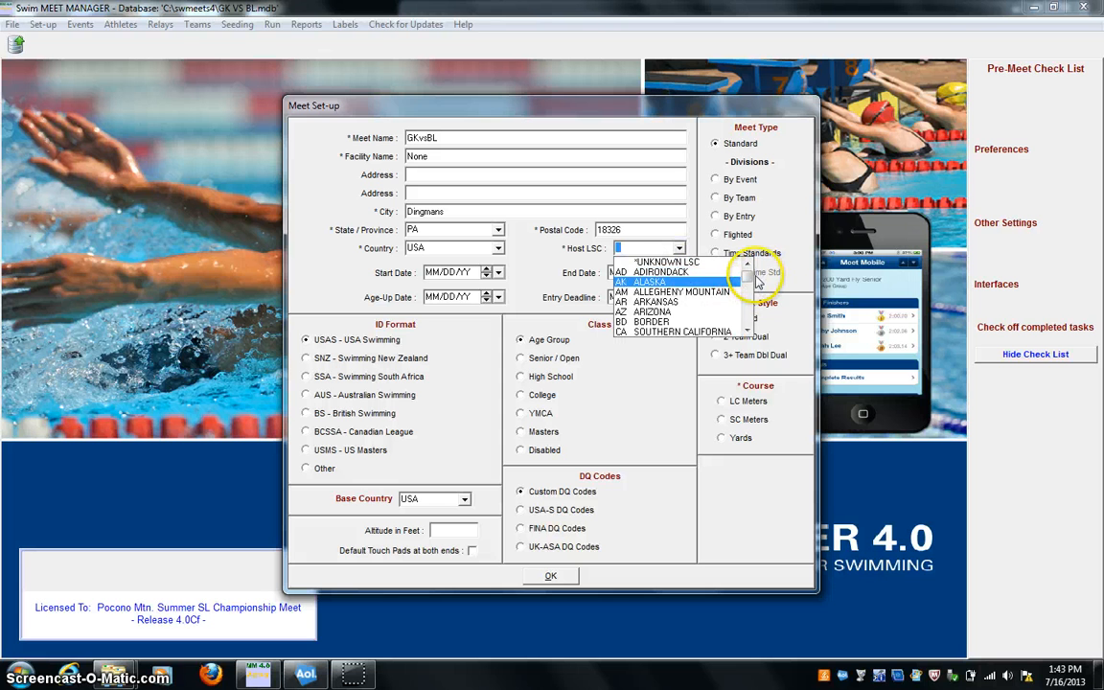
left_click_drag(750, 277, 749, 335)
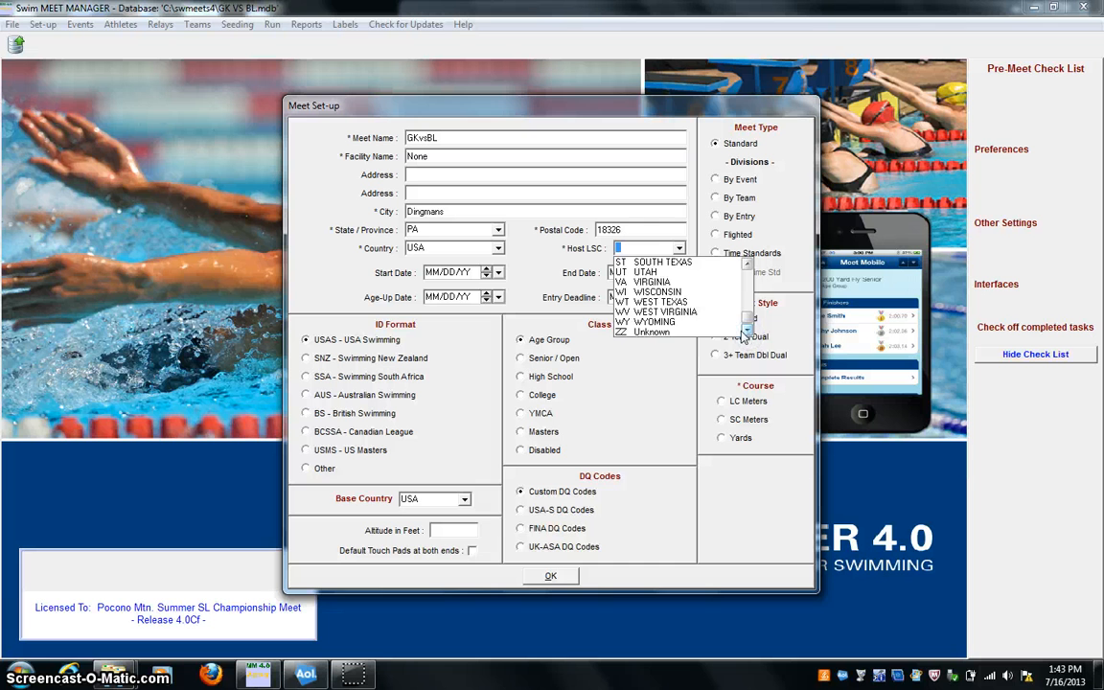
left_click(738, 332)
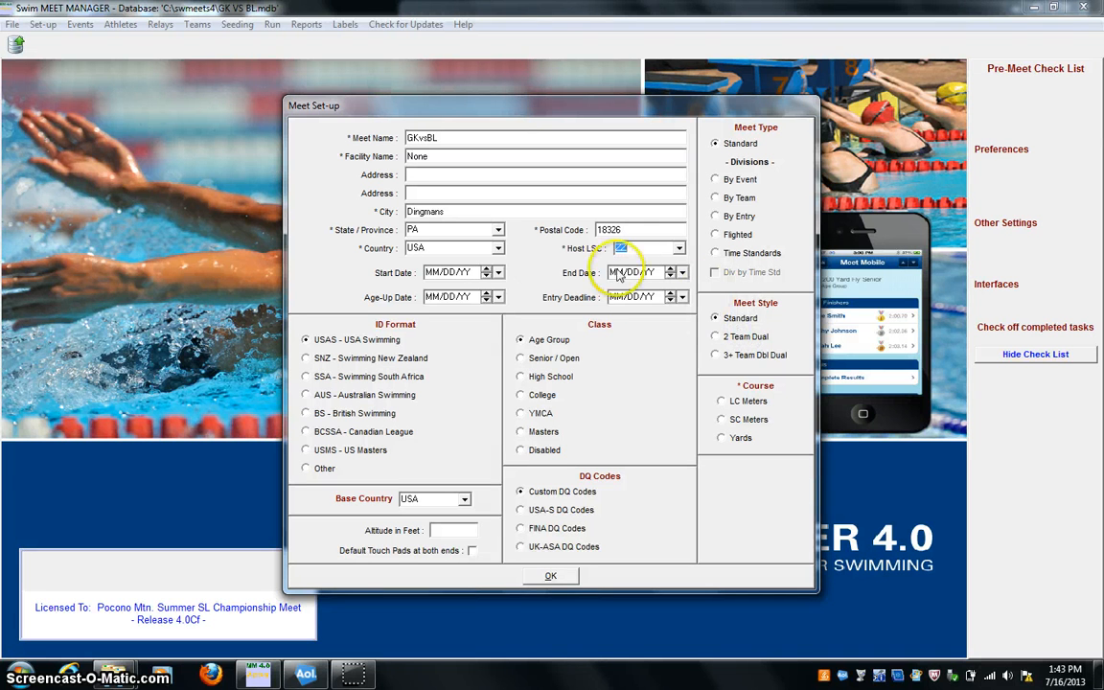
Set the meet's start and end dates to 07/20/13 and the age-up date to 07/04/13
left_click(497, 272)
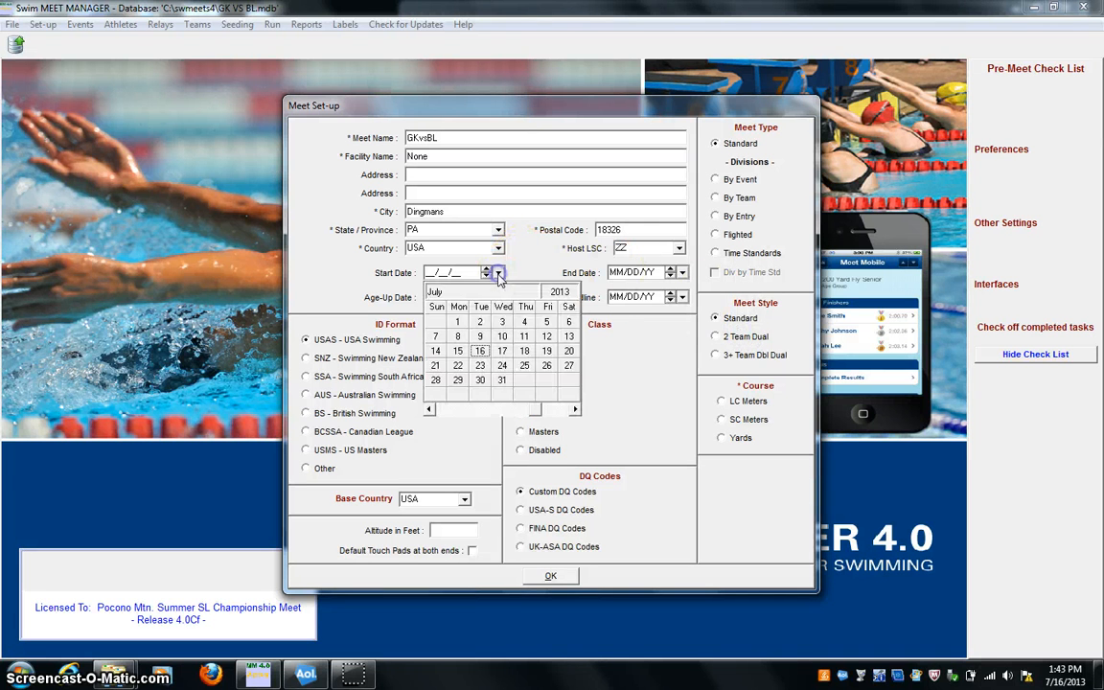
left_click(568, 351)
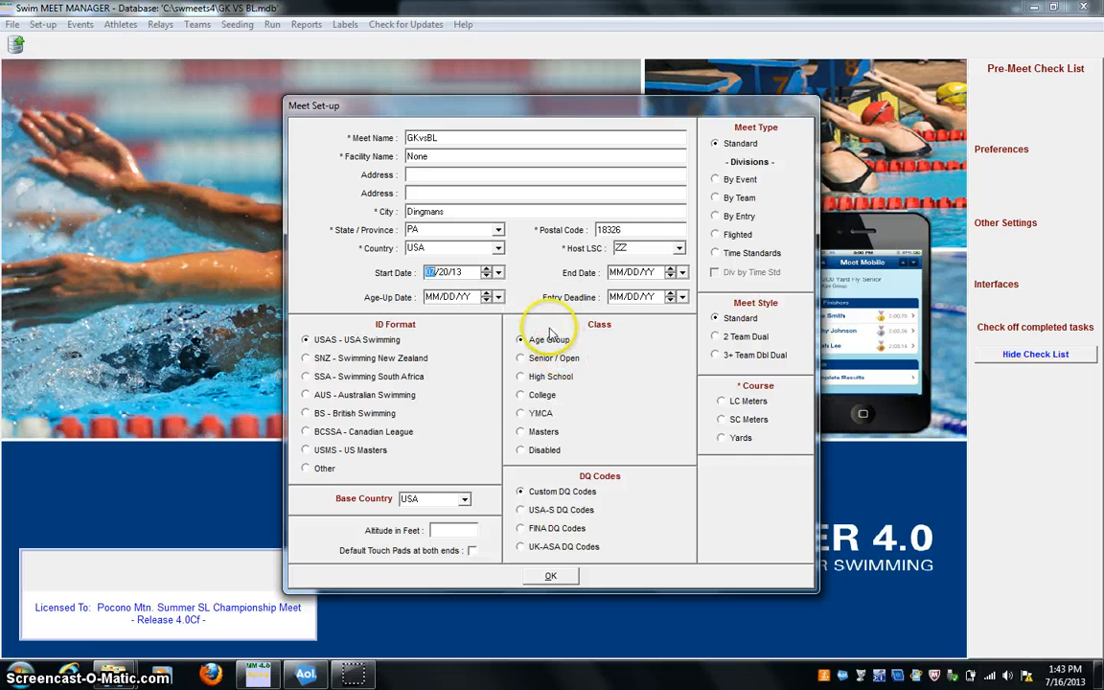
left_click(493, 297)
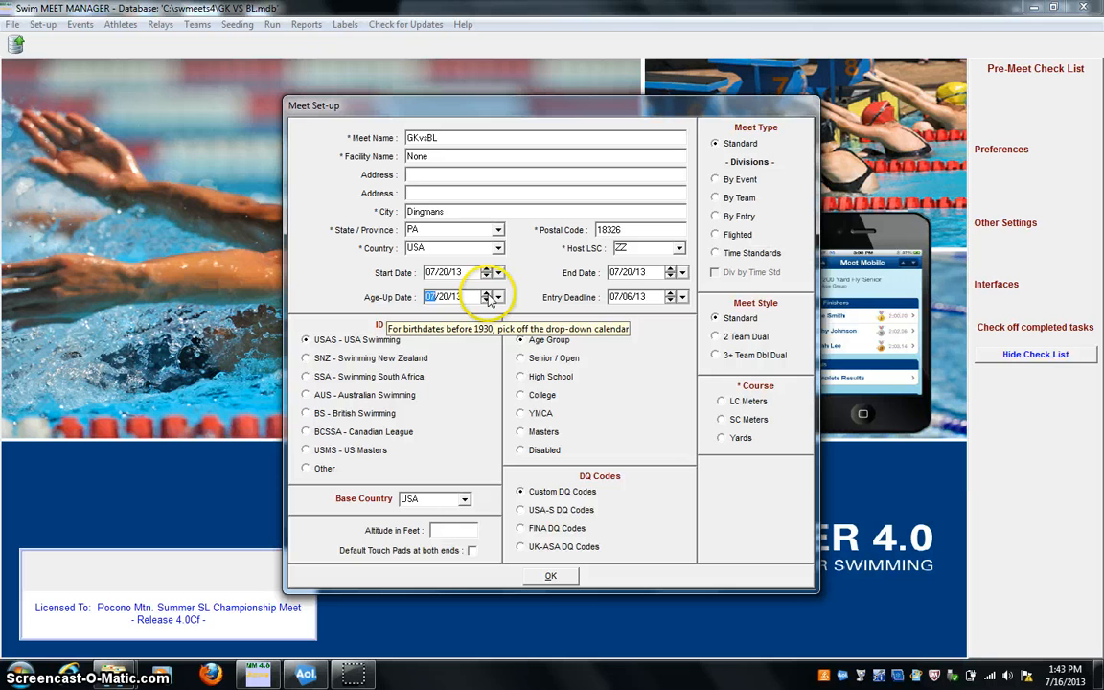
left_click(498, 297)
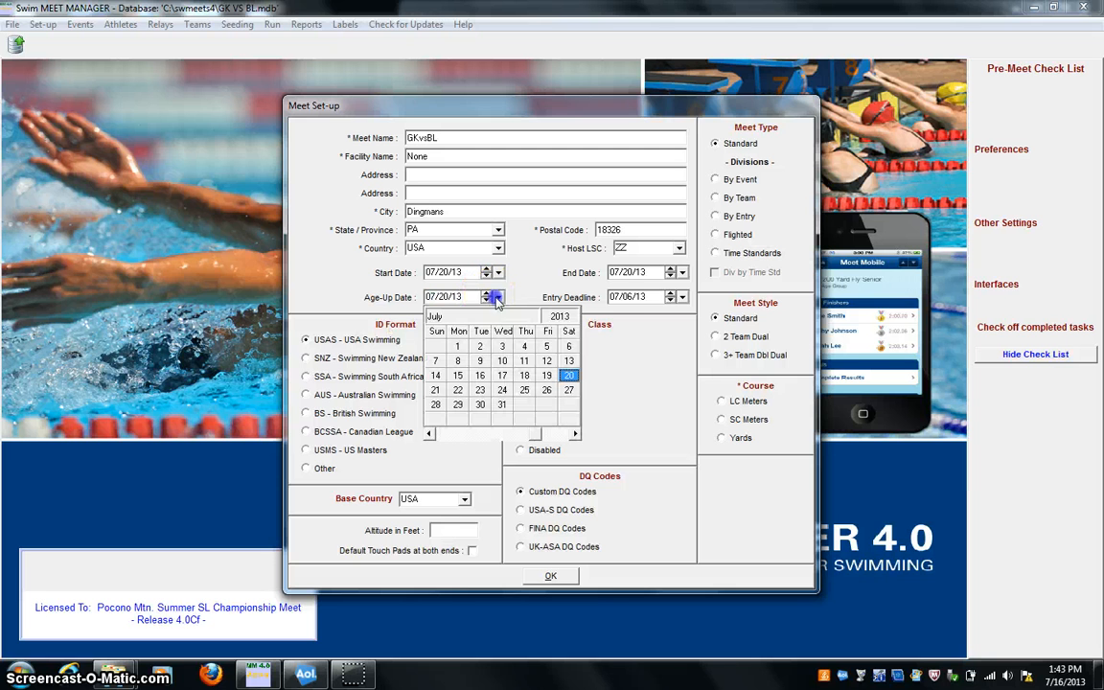
left_click(525, 346)
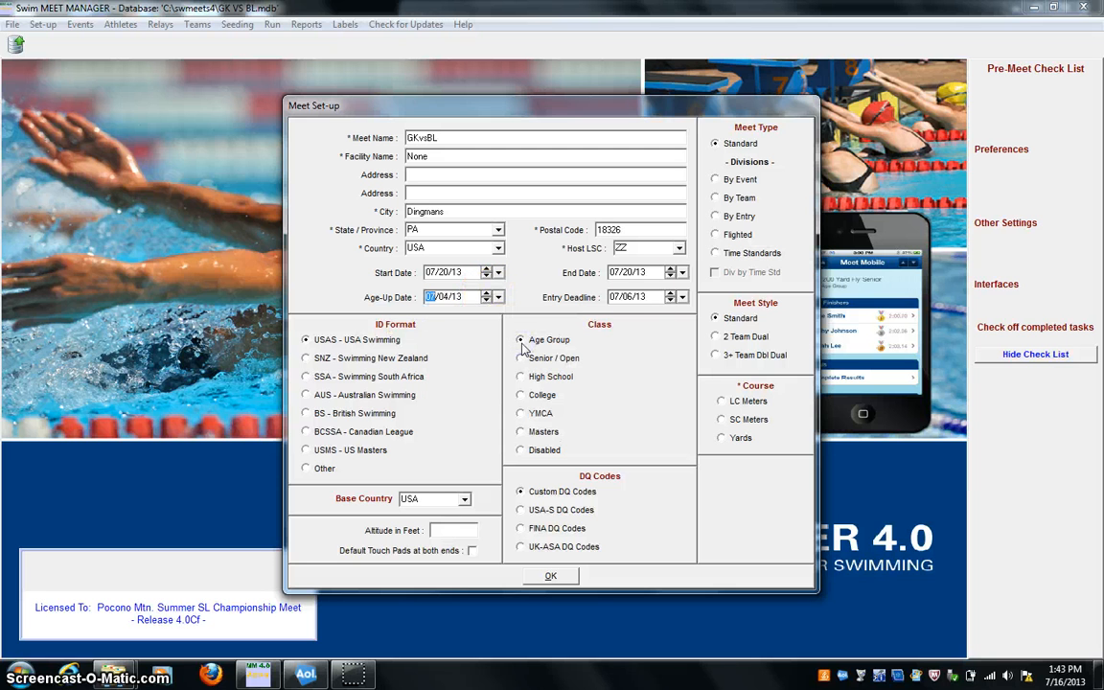
left_click(682, 272)
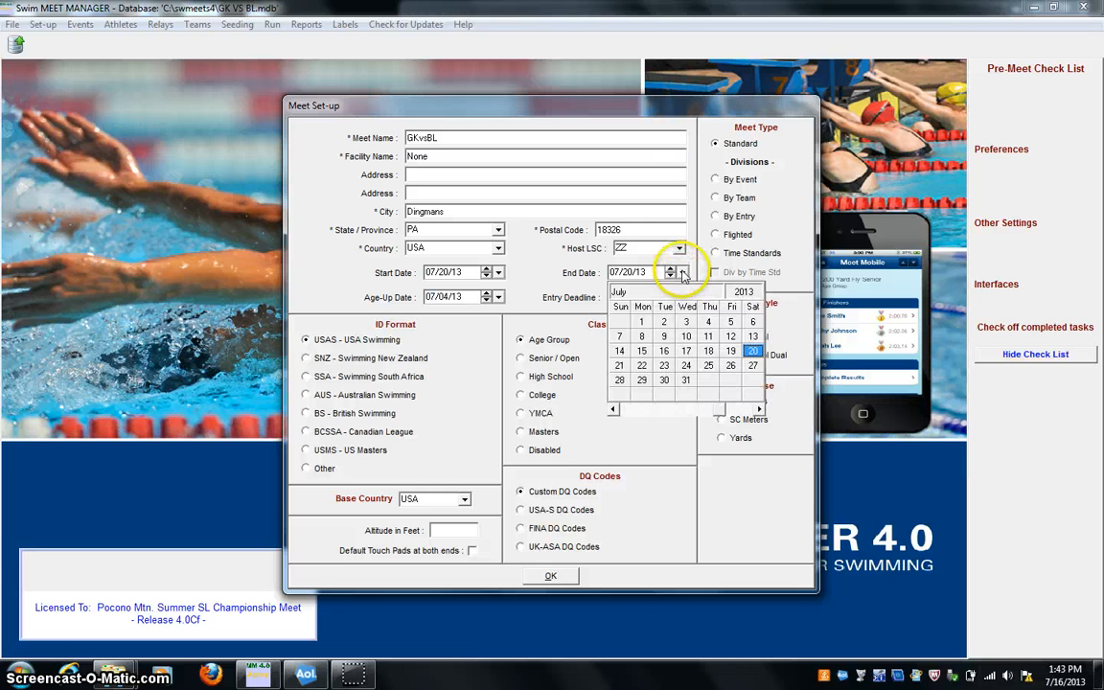
left_click(753, 351)
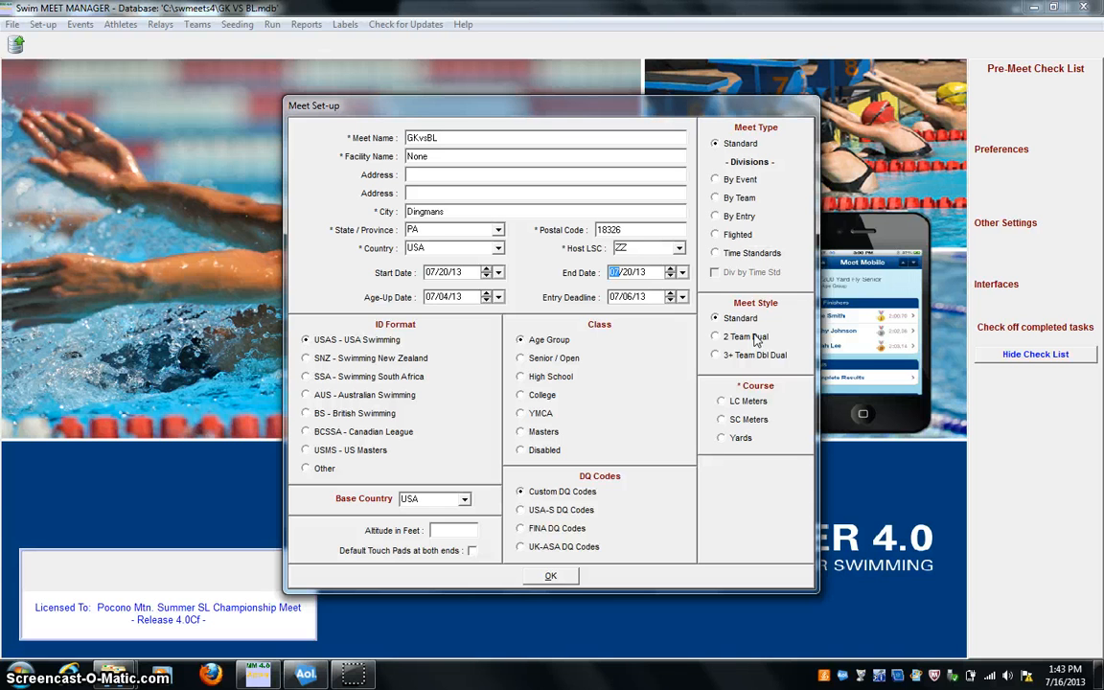
Set the course to SC Meters and accept the meet set-up
left_click(446, 355)
left_click(725, 422)
left_click(549, 575)
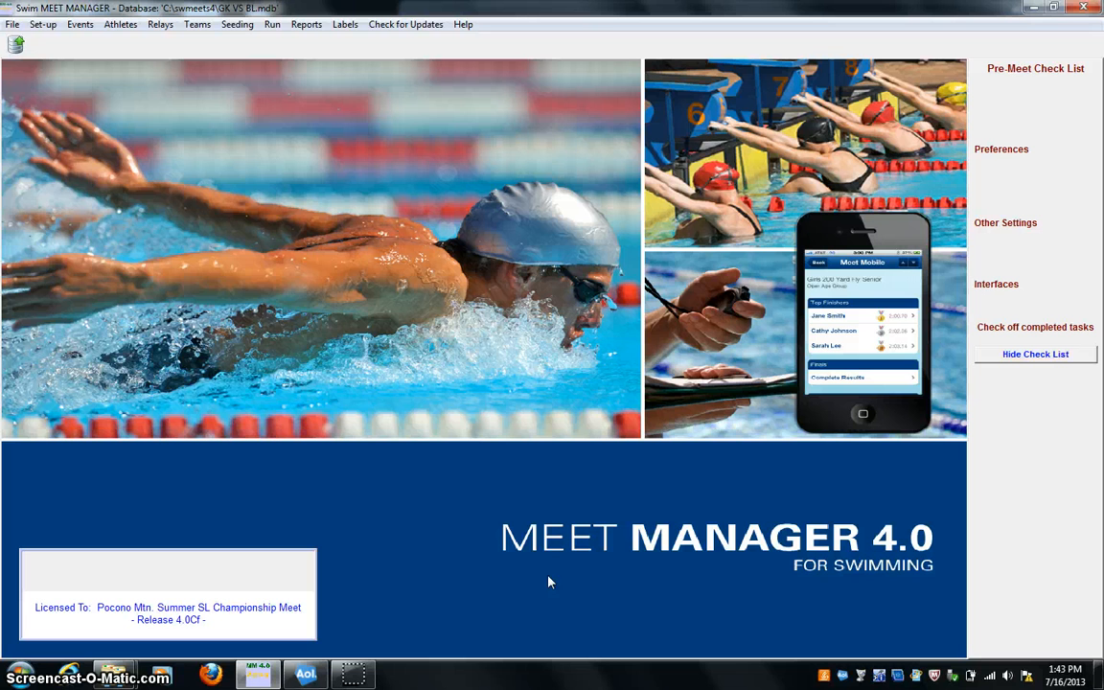
In the standard scoring set-up, set the individual points for places 1, 2 and 3 to 4, 2 and 1
left_click(44, 24)
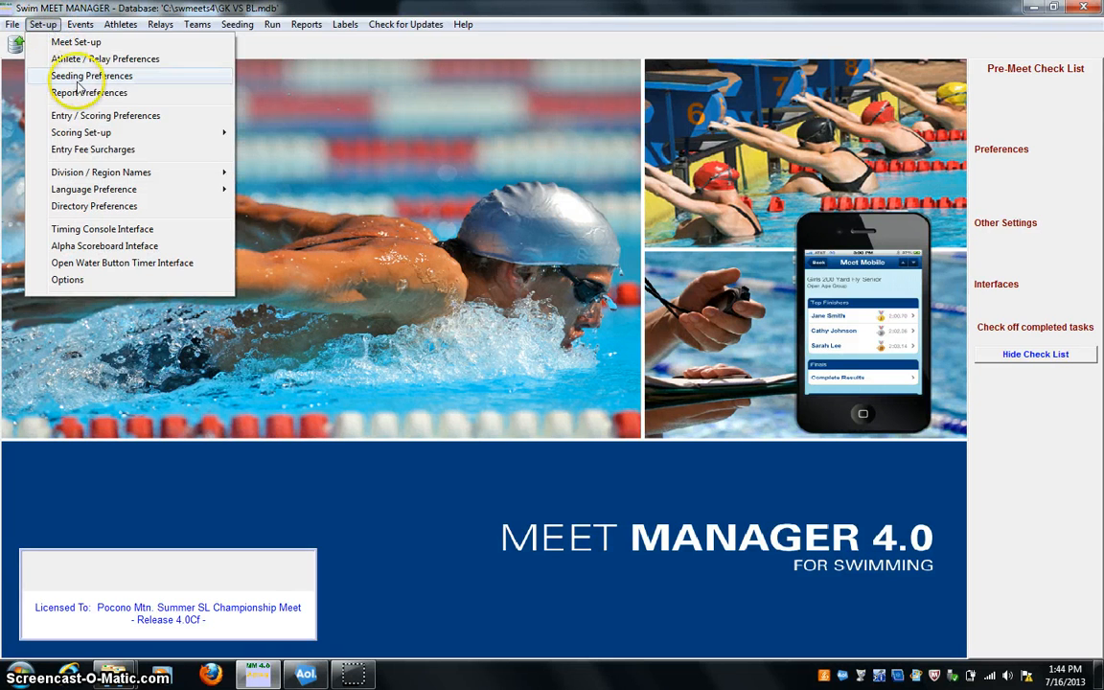
mouse_move(211, 132)
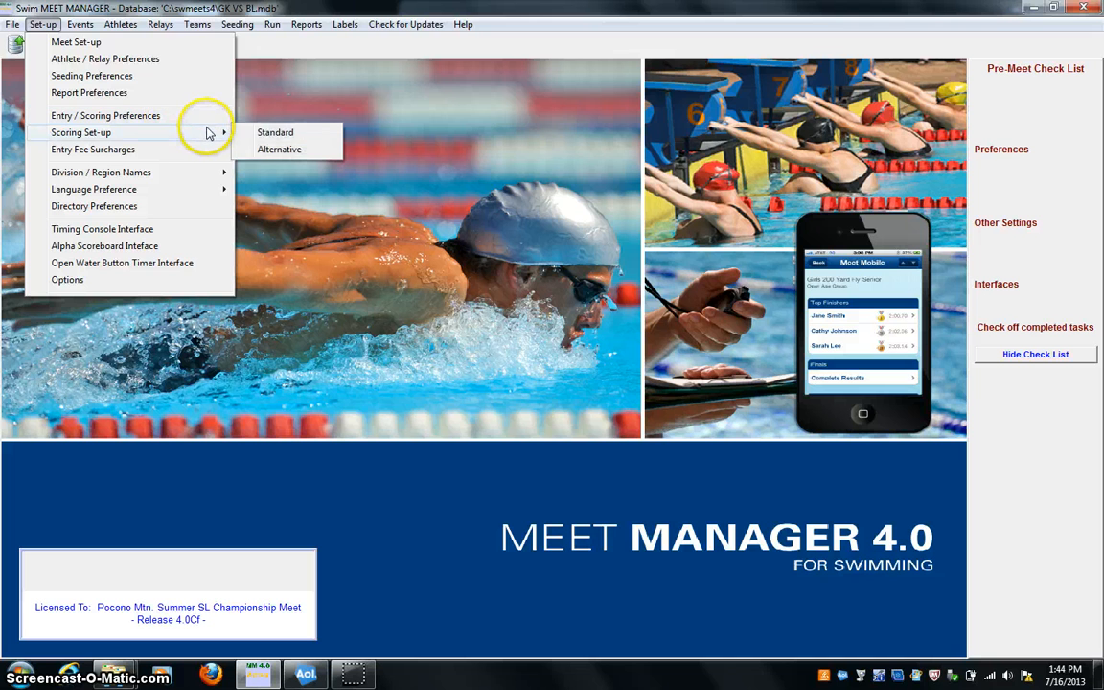
left_click(278, 134)
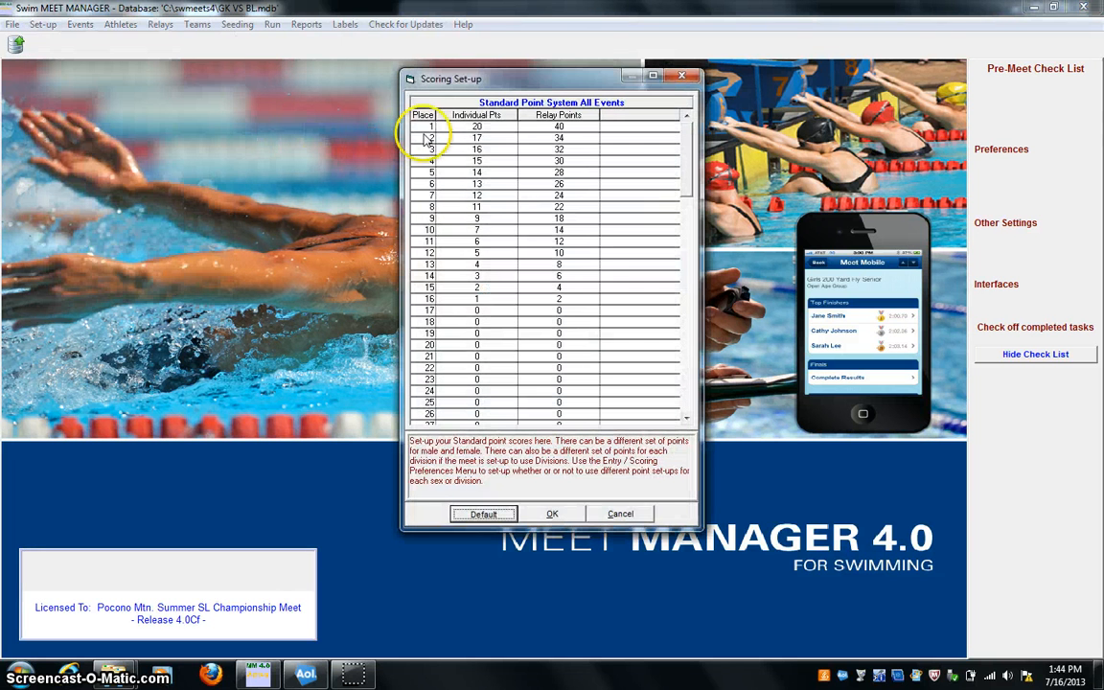
left_click(492, 128)
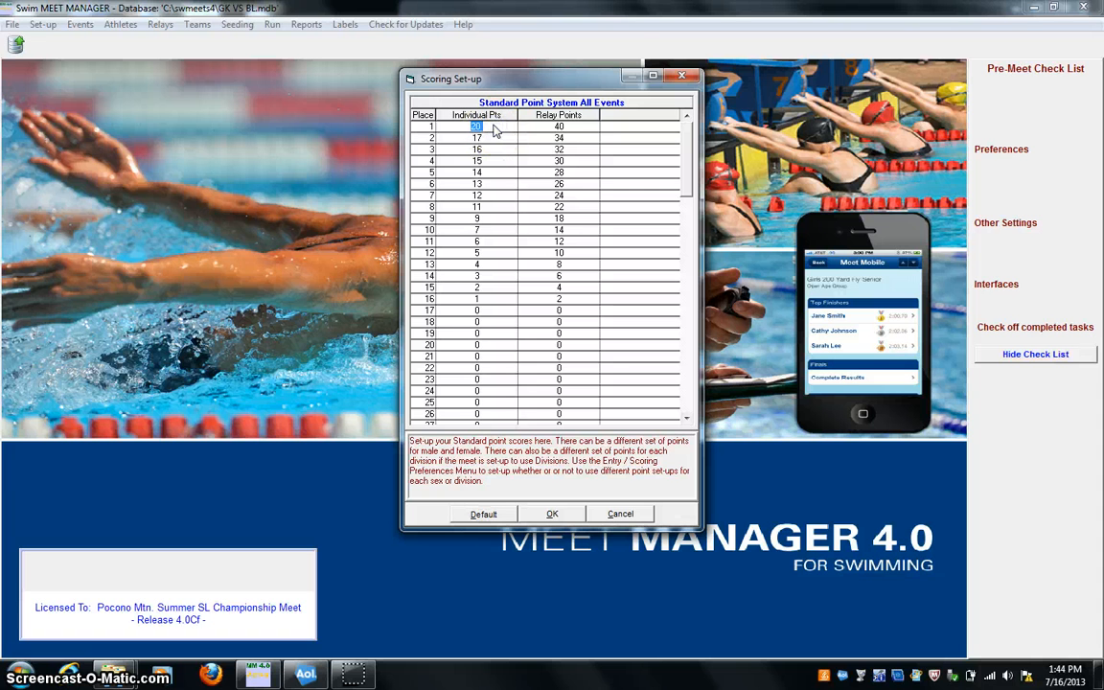
type("4")
left_click(499, 138)
type("2")
key("Return")
type("1")
key("Return")
Set the individual points for places 4 through 16 to 0
type("0")
key("Return")
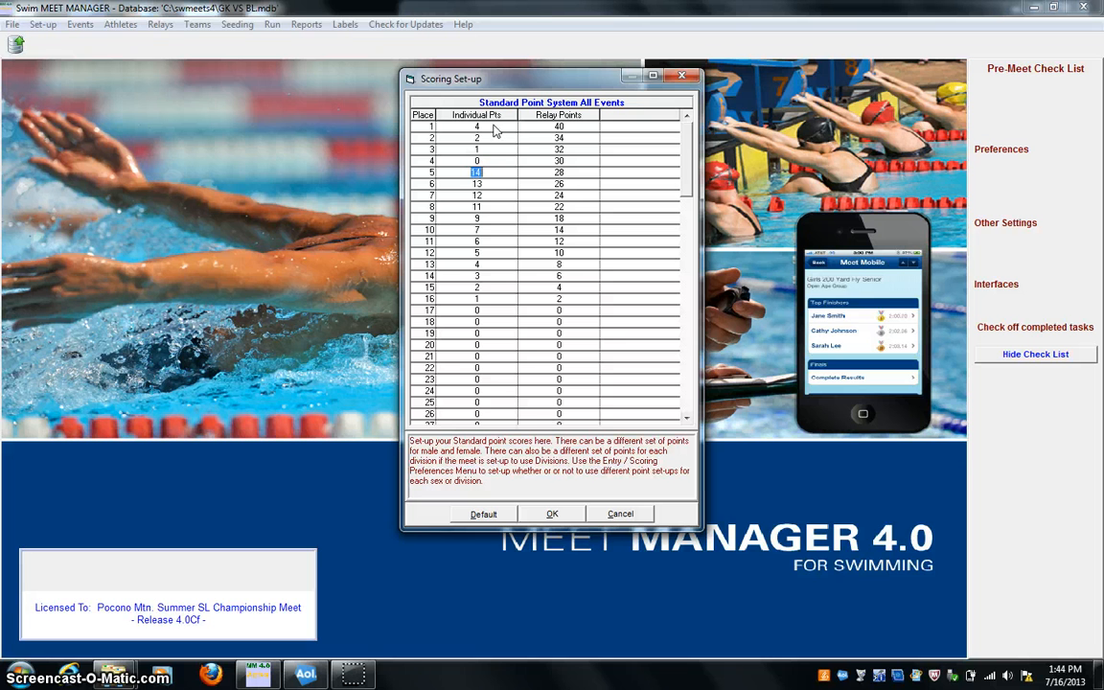
type("0")
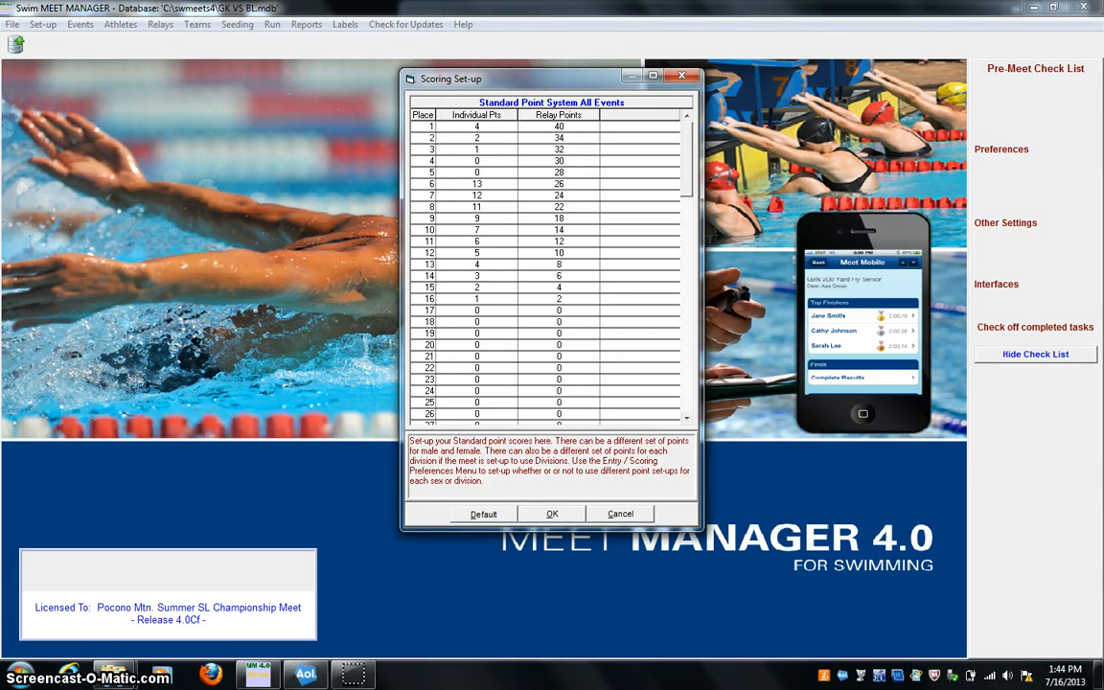
key("Return")
type("0")
key("Return")
type("0")
key("Return")
type("0")
key("Return")
type("0")
key("Return")
type("0")
key("Return")
type("0")
key("Return")
type("0")
key("Return")
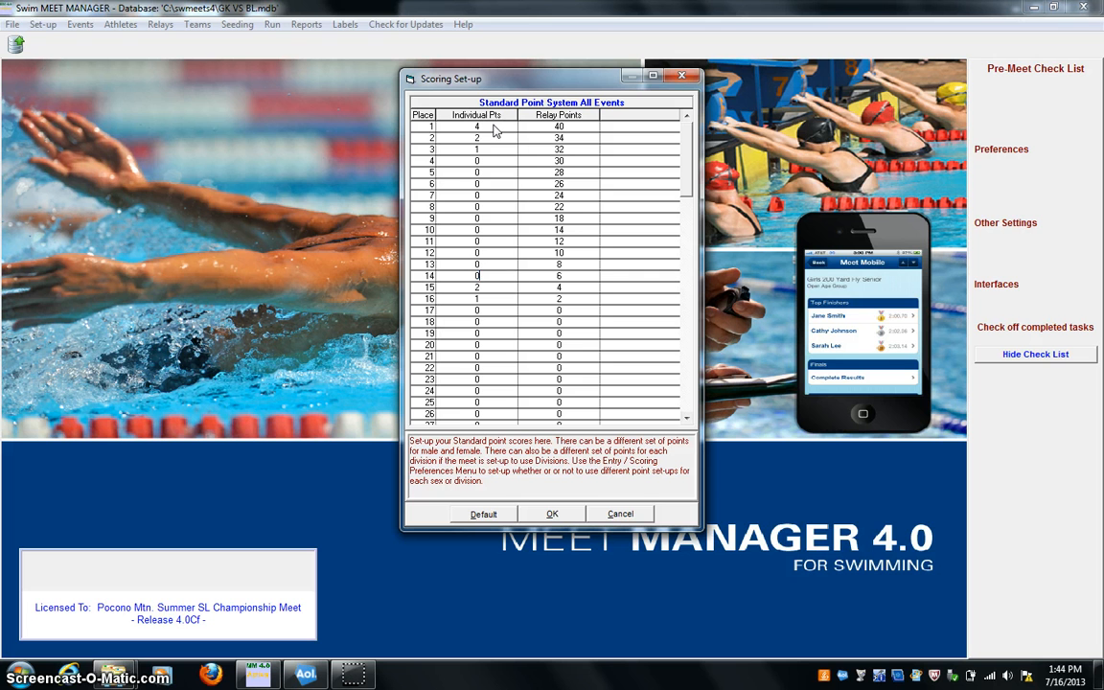
type("0")
key("Return")
type("0")
key("Return")
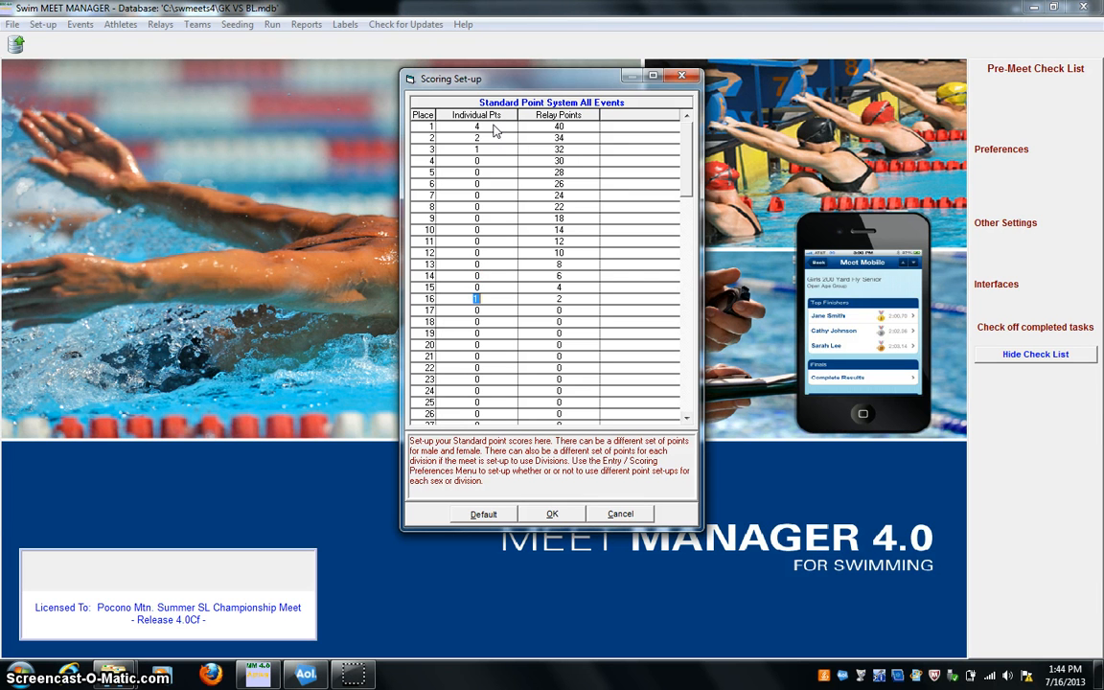
type("0")
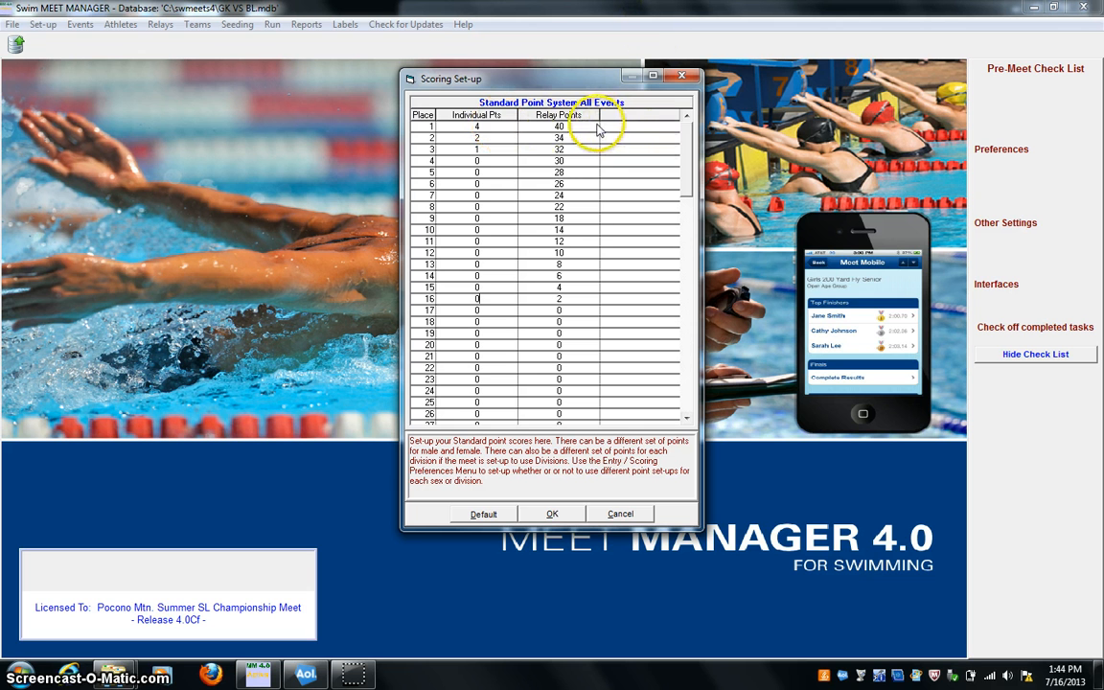
Set the relay points for places 1, 2 and 3 to 6, 3 and 1
left_click(596, 128)
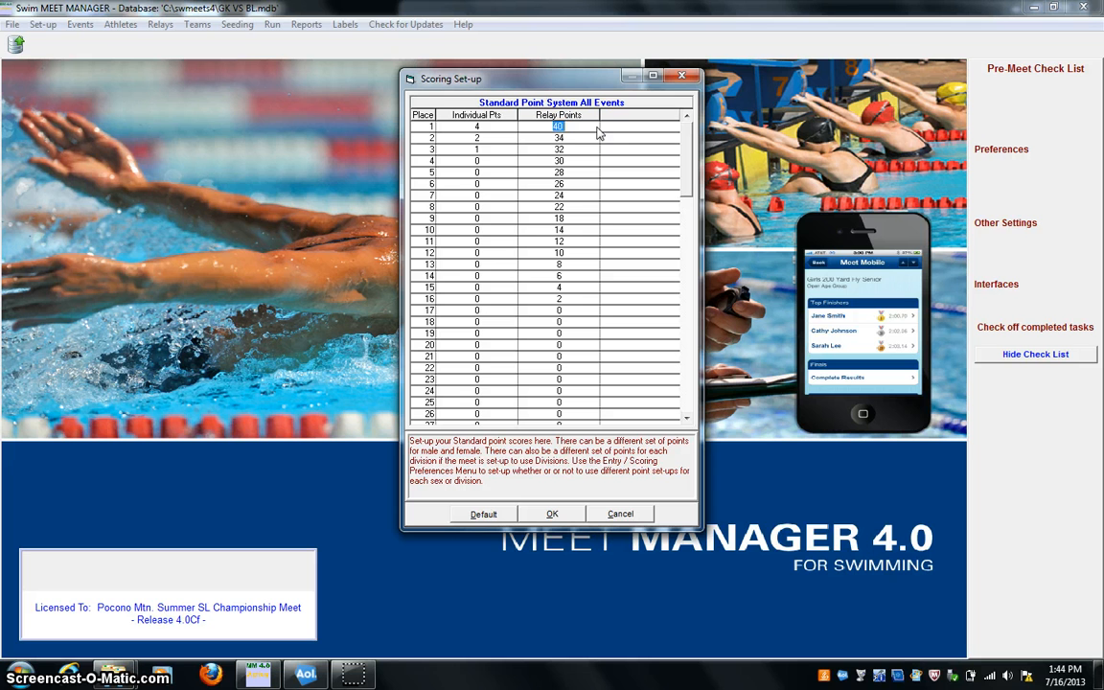
type("6")
key("Down")
type("3")
key("Down")
type("1")
key("Down")
Set the relay points for places 4 through 16 to 0
type("0")
key("Down")
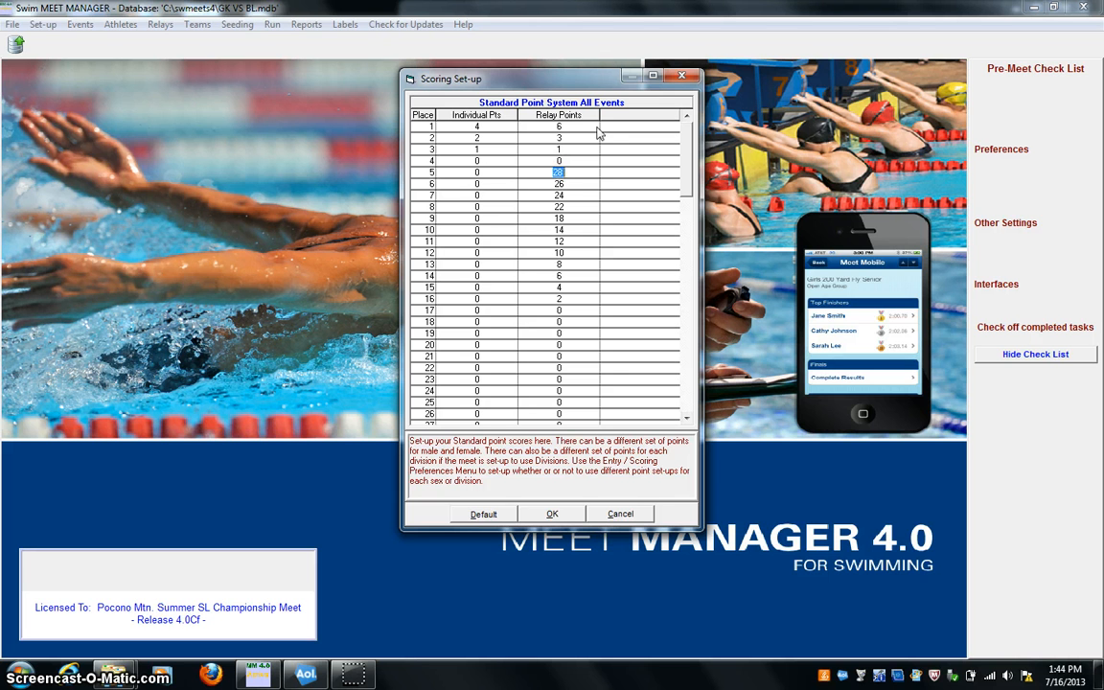
type("0")
key("Down")
type("0")
key("Down")
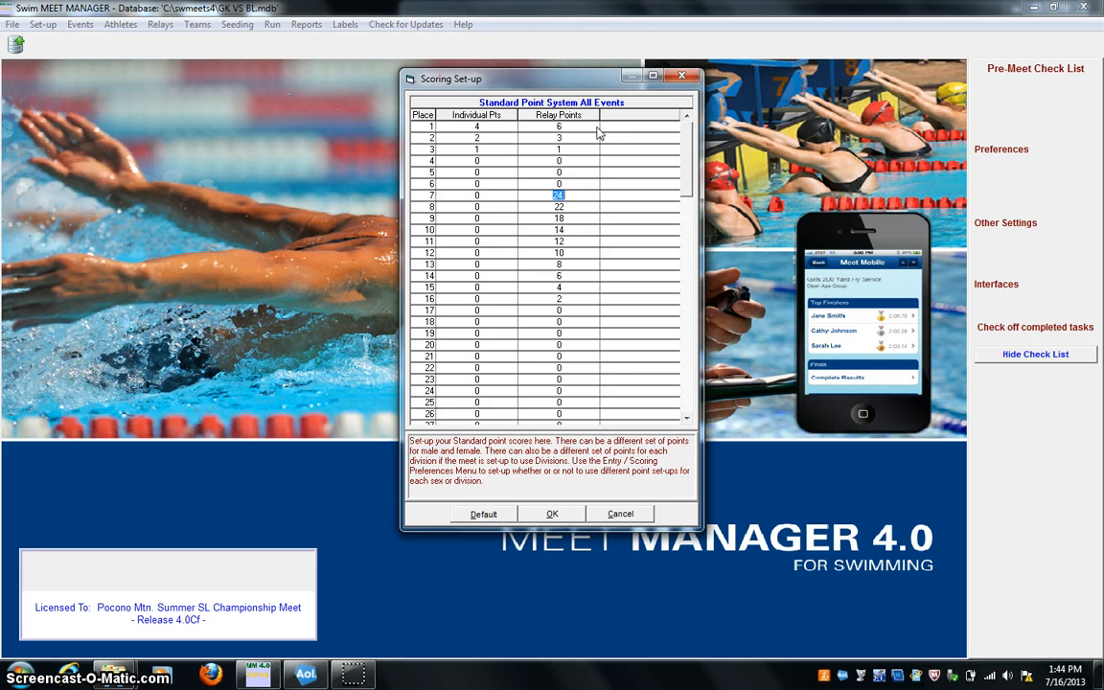
type("0")
key("Down")
type("0")
key("Down")
type("0")
key("Down")
type("0")
key("Down")
type("0")
key("Down")
type("0")
key("Down")
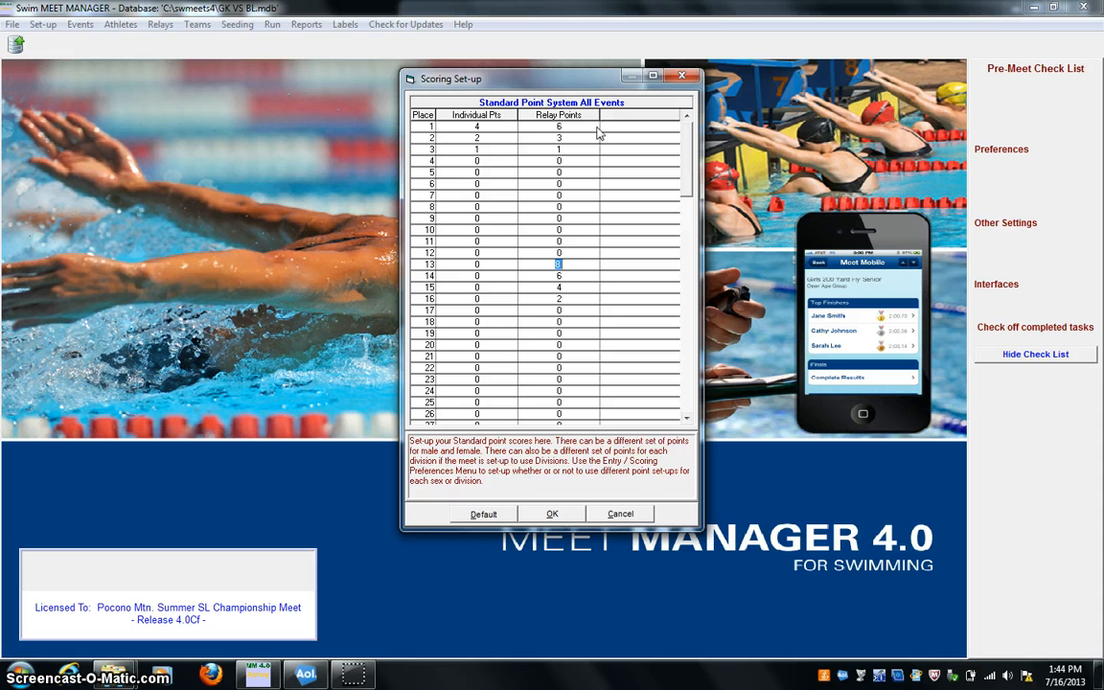
type("0")
key("Down")
type("0")
key("Down")
type("00")
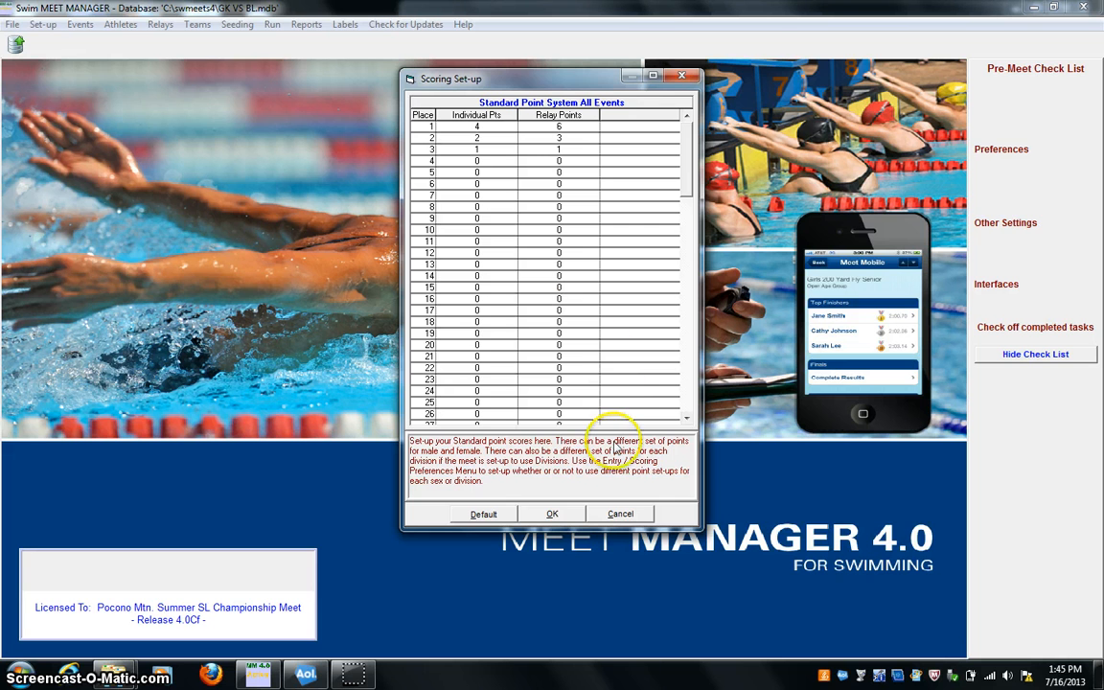
Save the standard point system in the scoring set-up
left_click(568, 527)
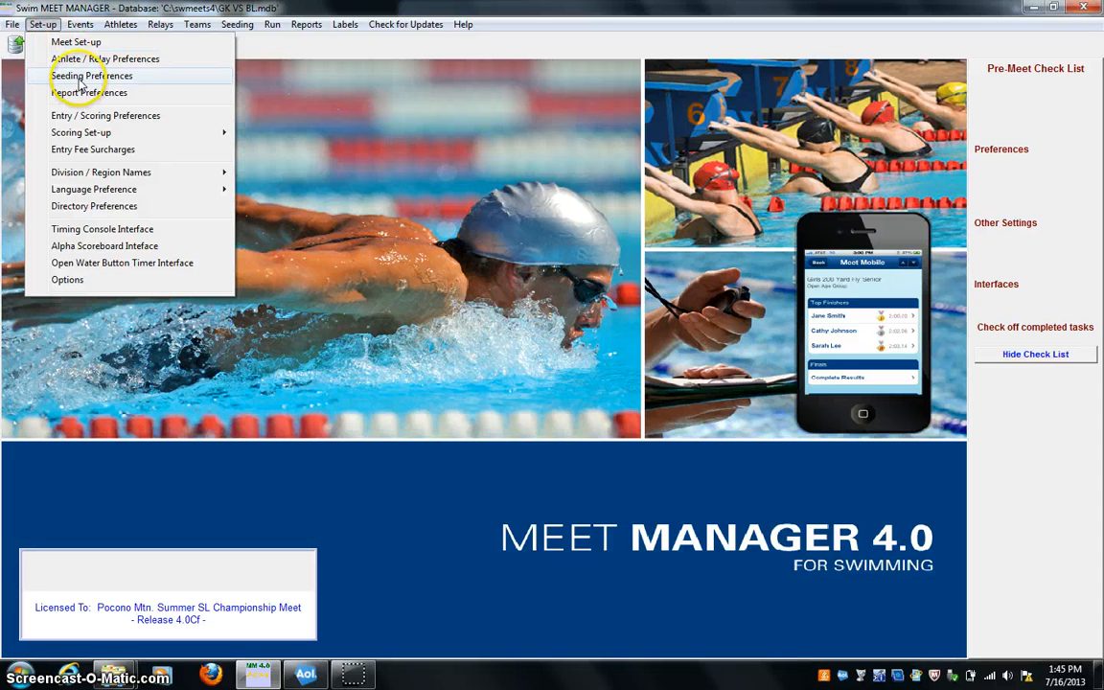
Examine the seeding preferences, including the standard lane order and the dual-meet lane assignments, without changing them
left_click(82, 78)
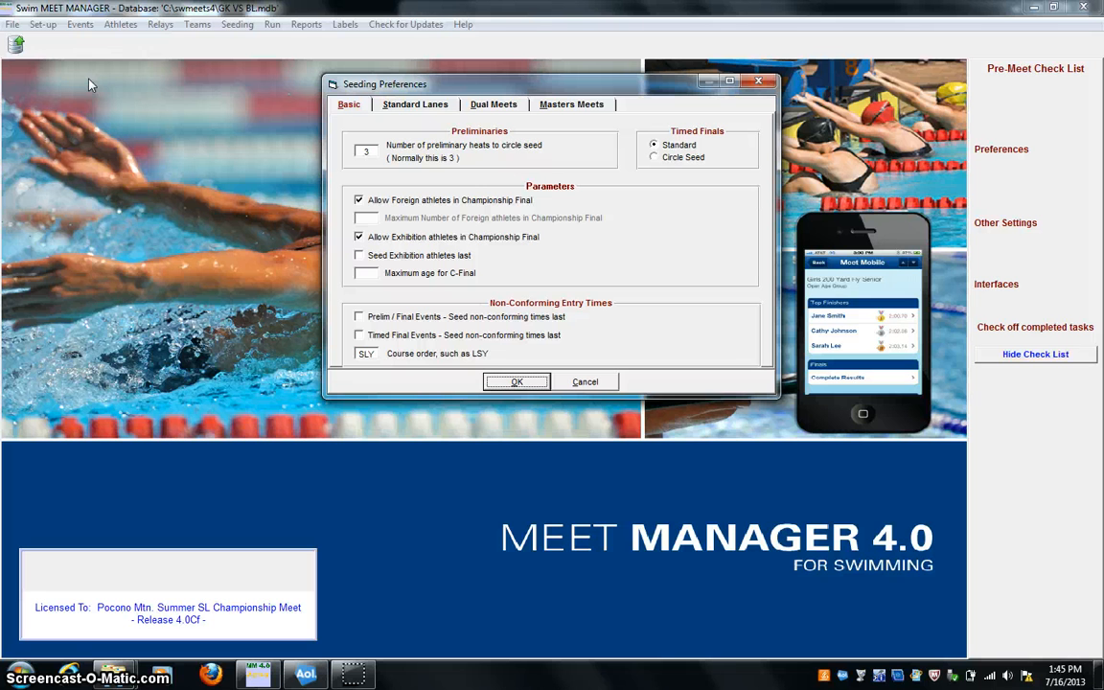
left_click_drag(287, 87, 326, 111)
left_click(389, 106)
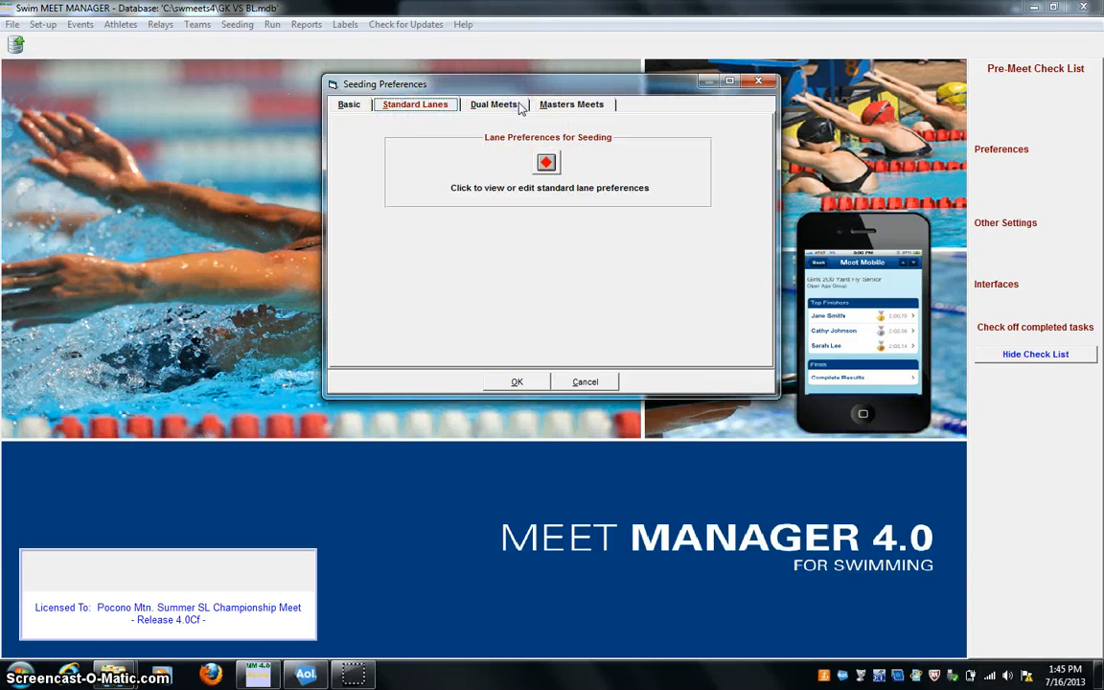
left_click(476, 104)
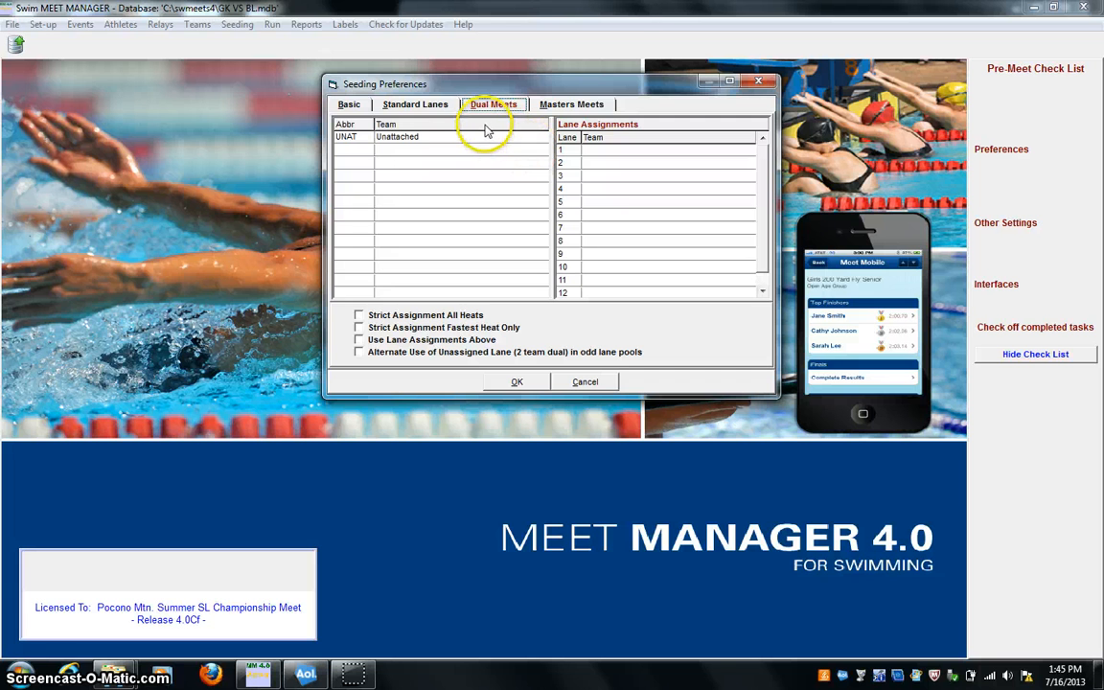
left_click(412, 104)
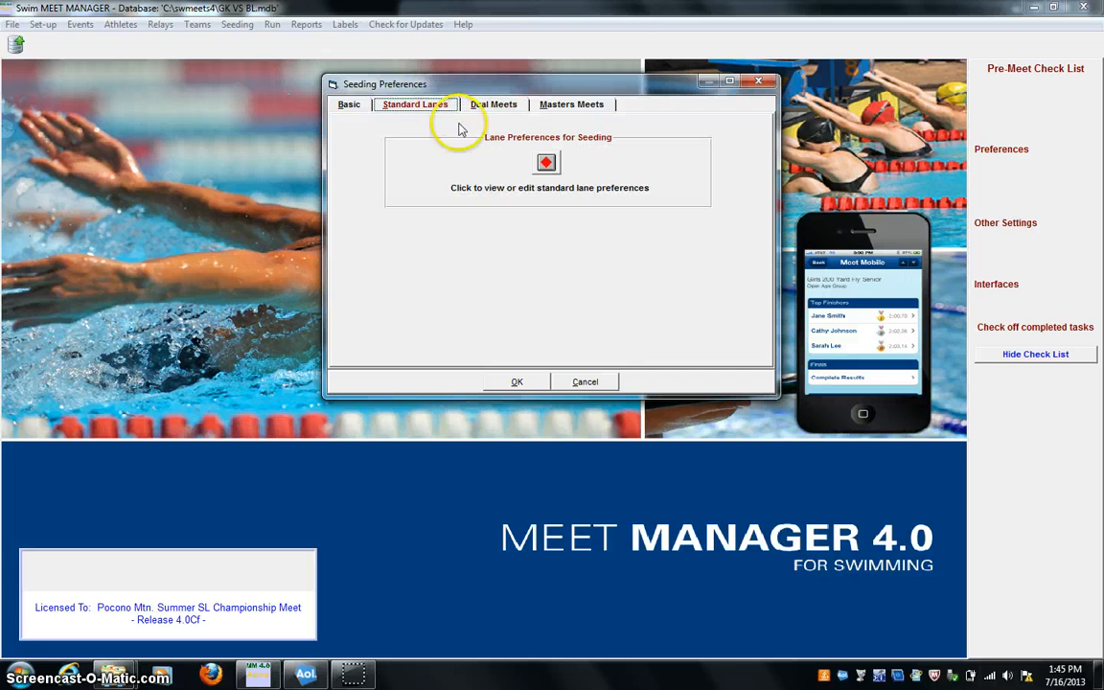
left_click(545, 163)
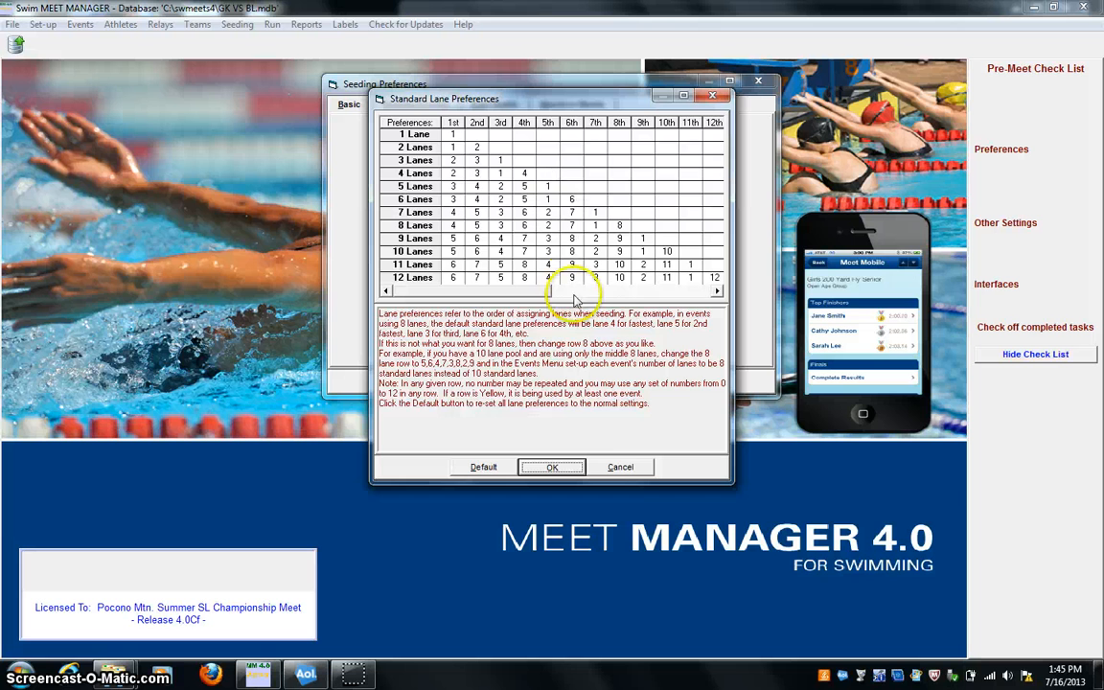
left_click(632, 467)
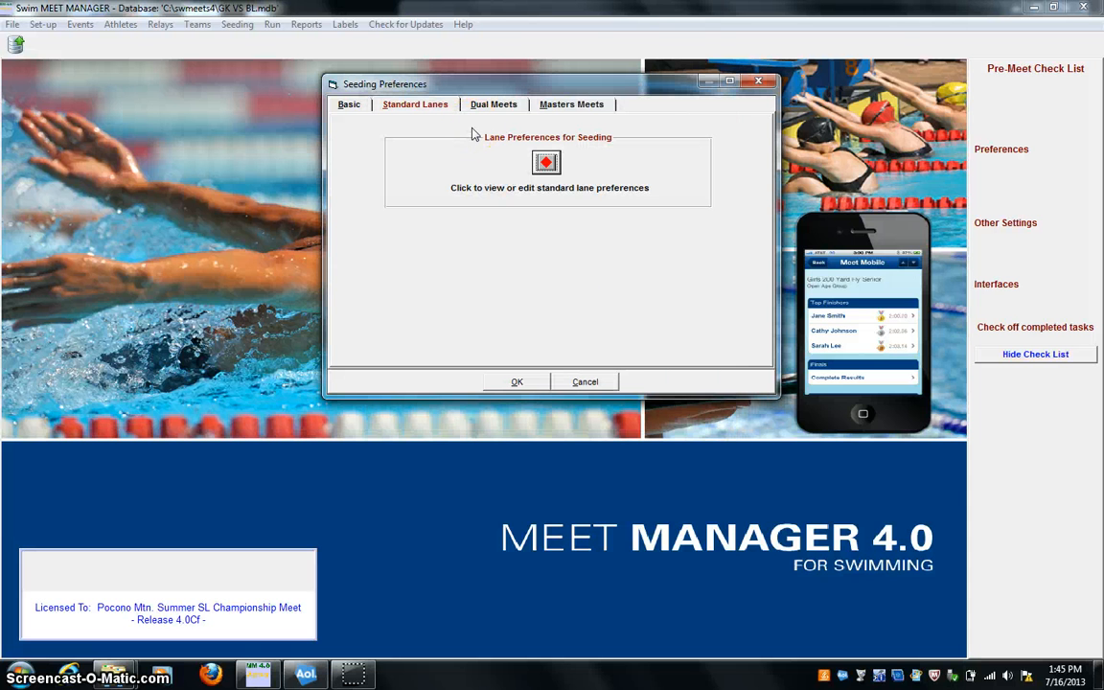
left_click(500, 105)
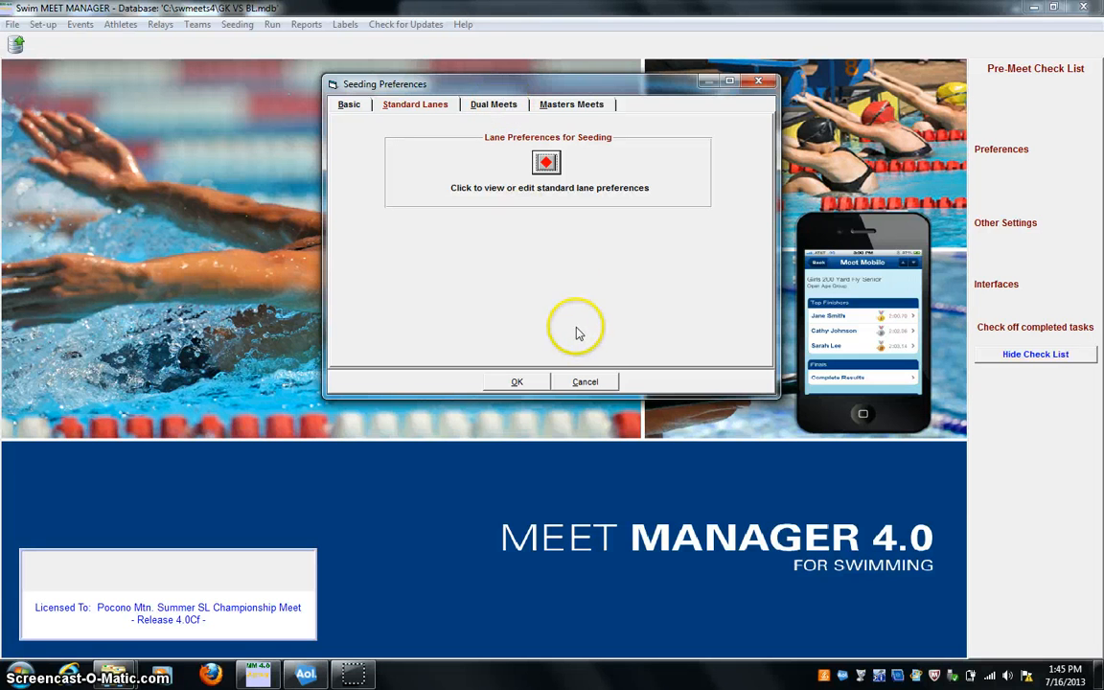
left_click(610, 378)
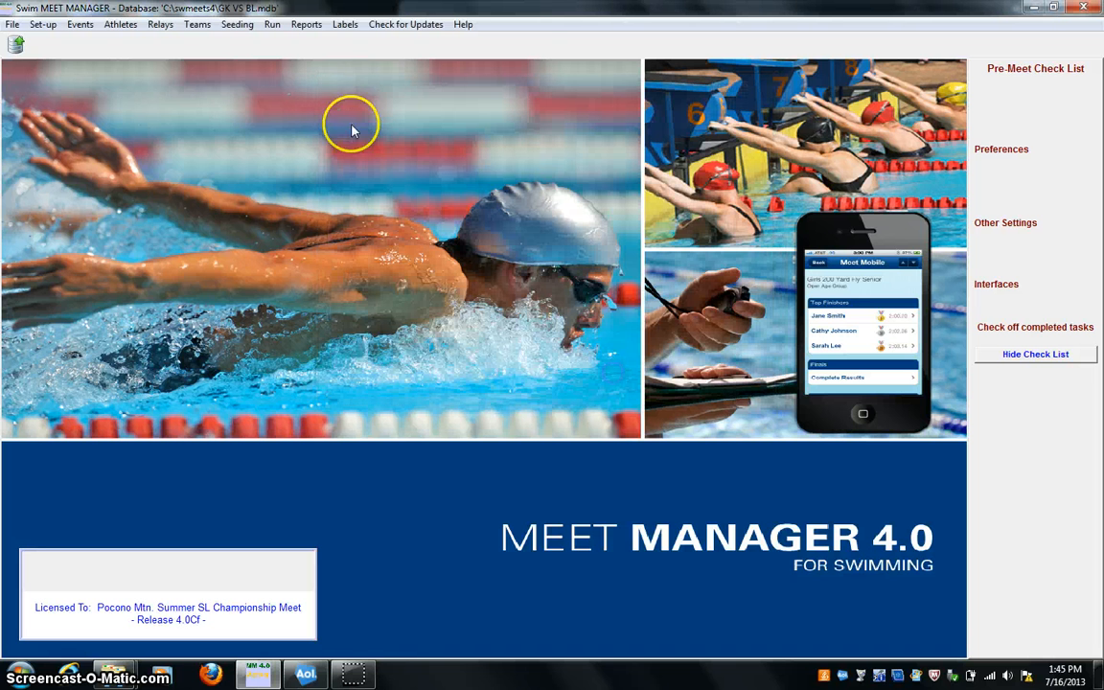
In the entry and scoring preferences, set the maximum scorers per team per event to 2 for individual and 2 for relay
left_click(45, 24)
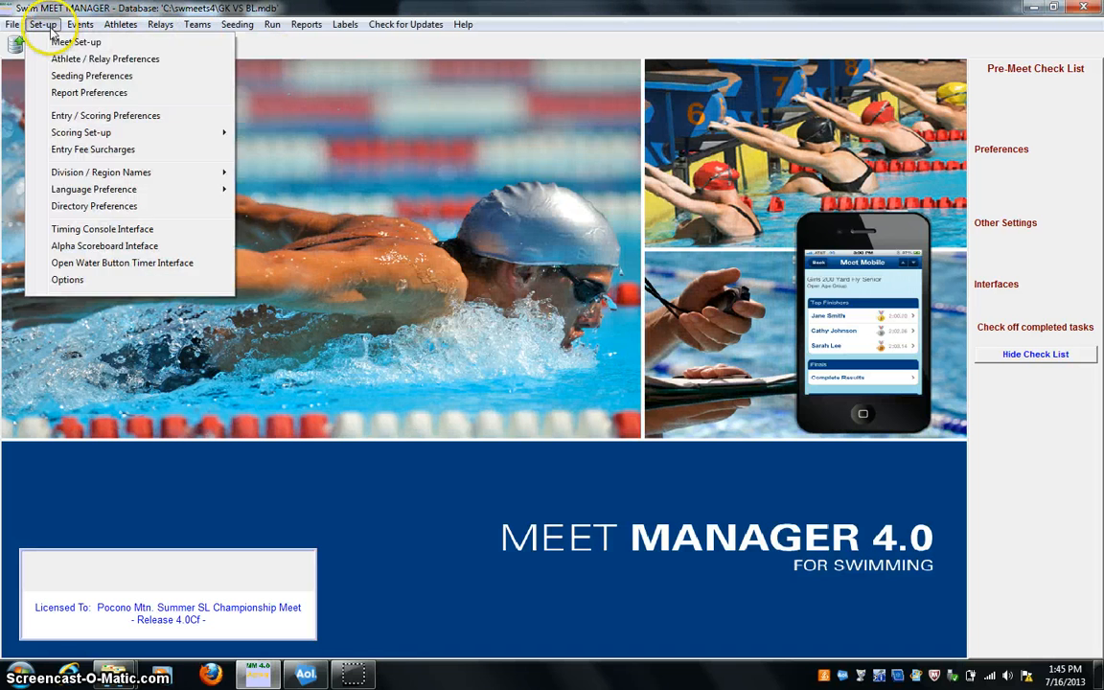
left_click(103, 116)
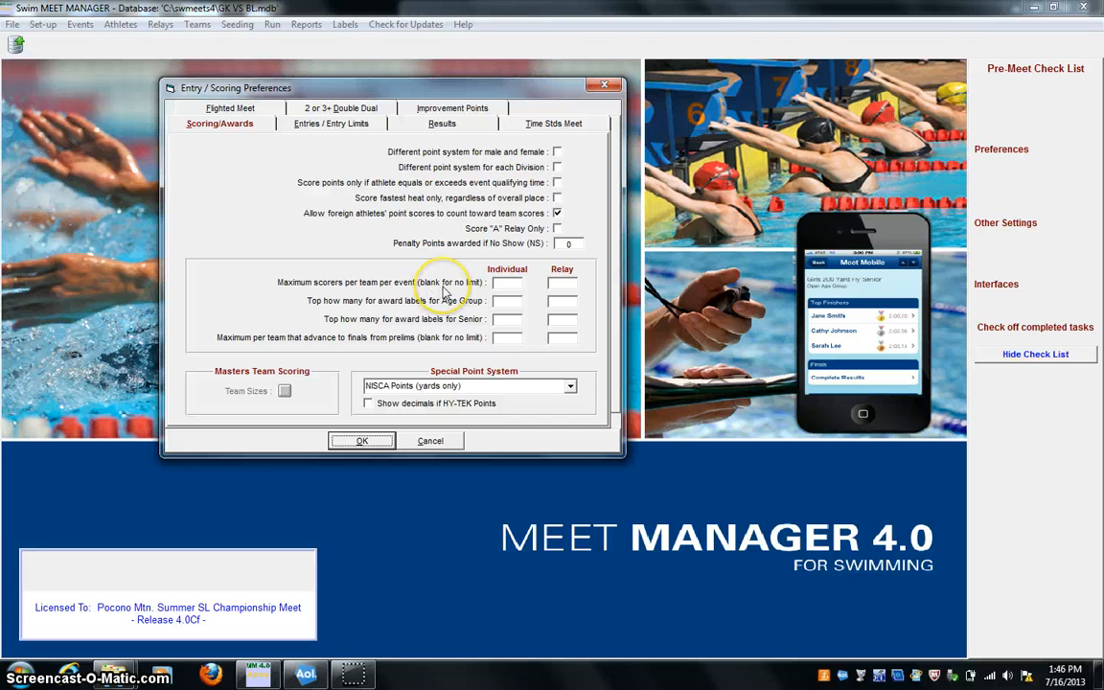
left_click(515, 281)
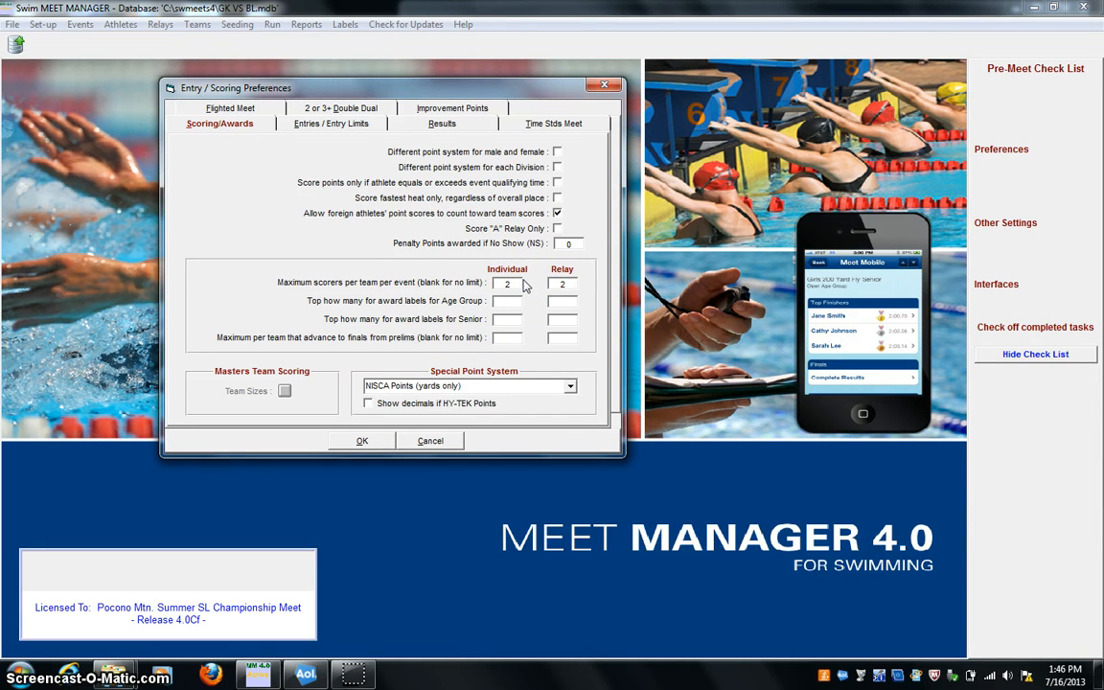
left_click(506, 284)
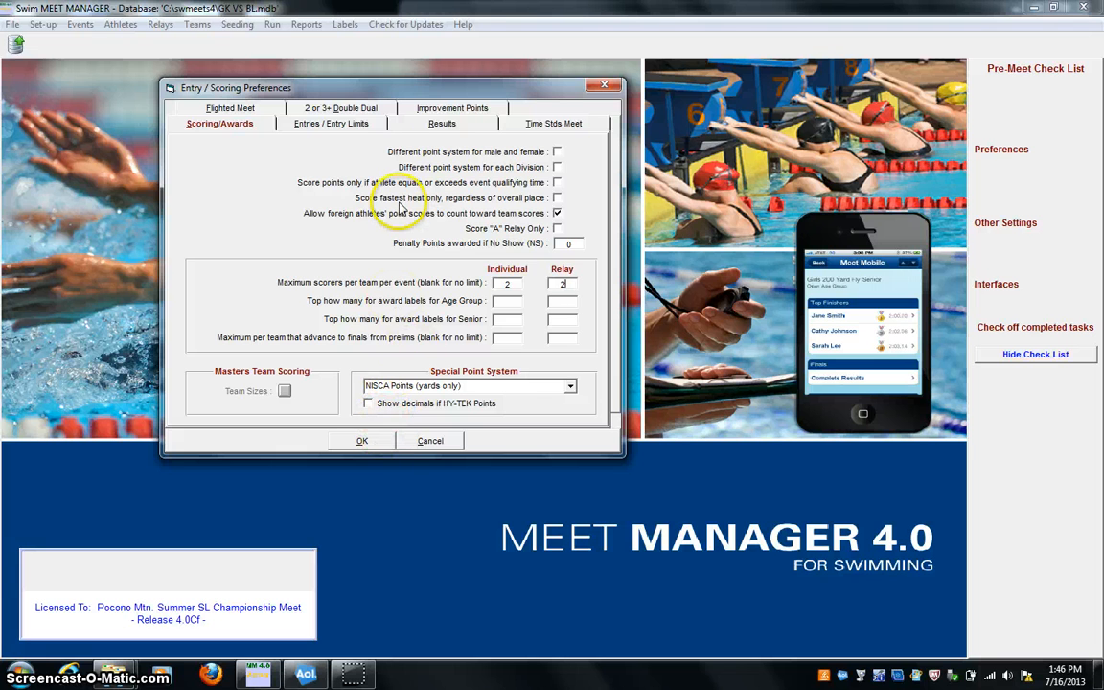
Review the entry limits, results and double dual preferences, and save the entry and scoring preferences
left_click(370, 129)
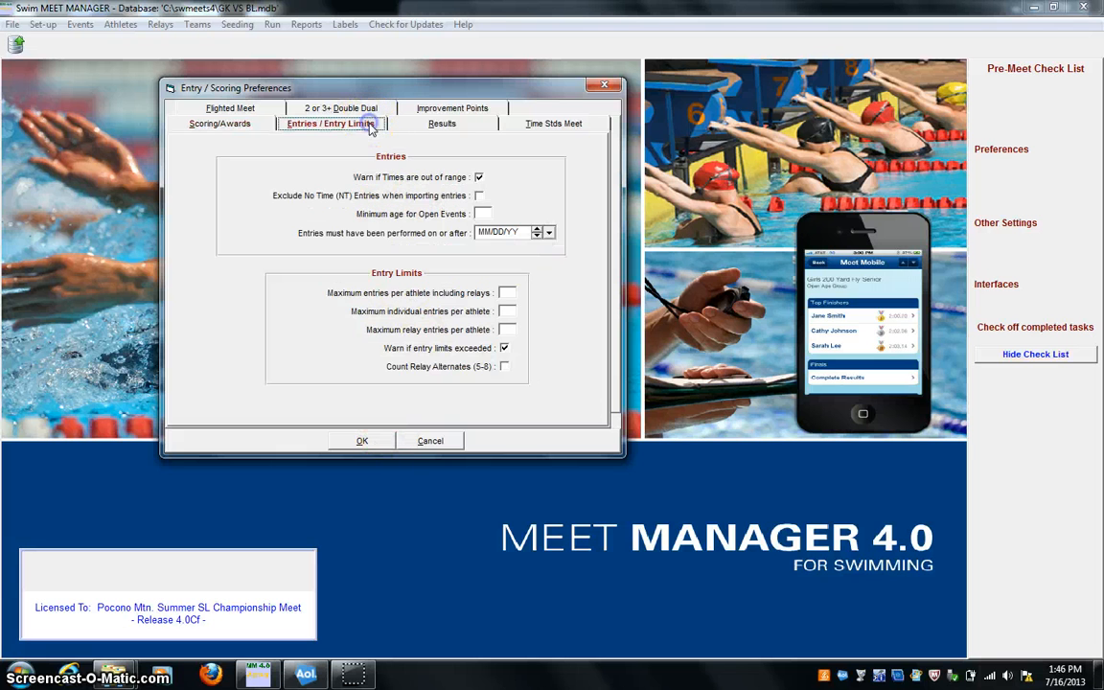
left_click(442, 125)
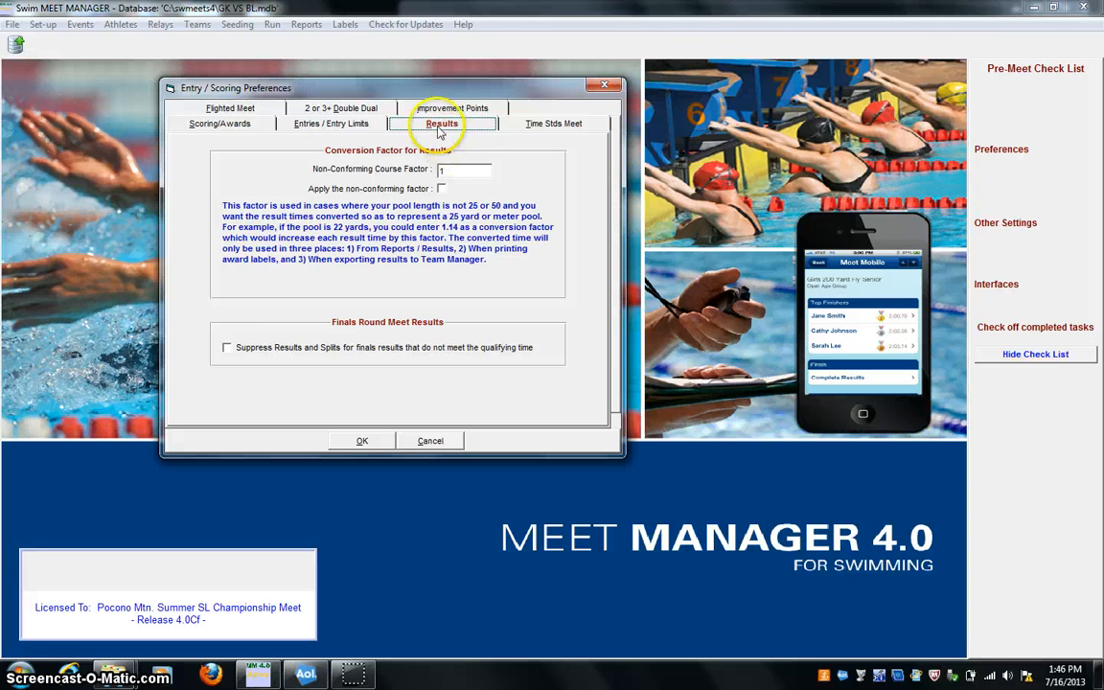
left_click(381, 112)
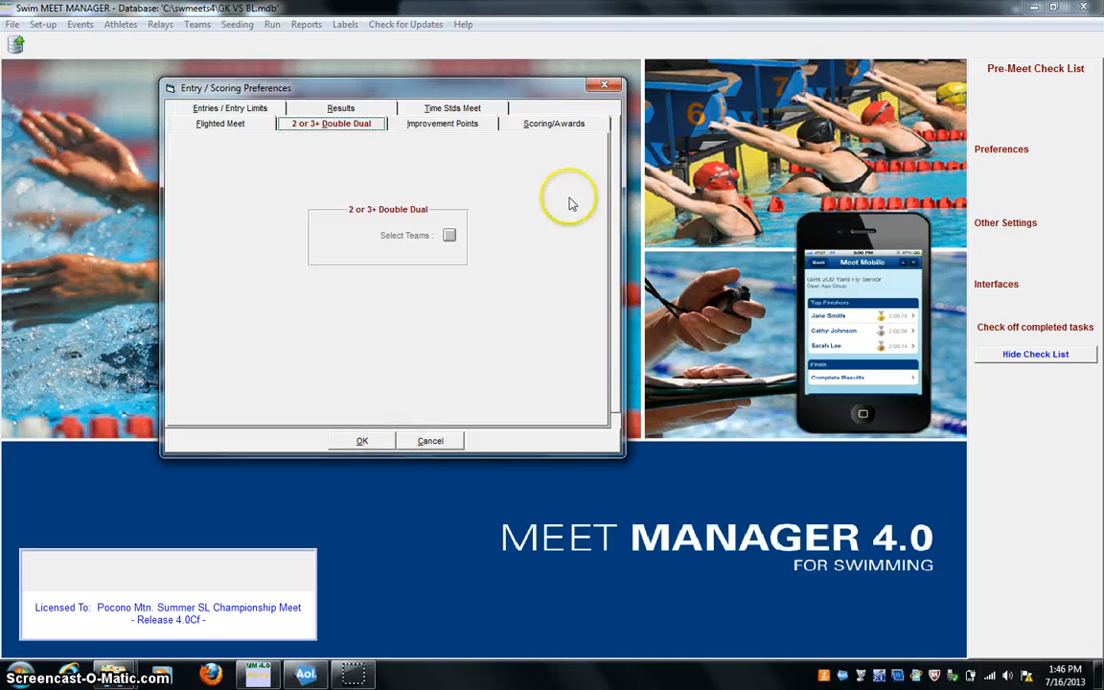
left_click(575, 125)
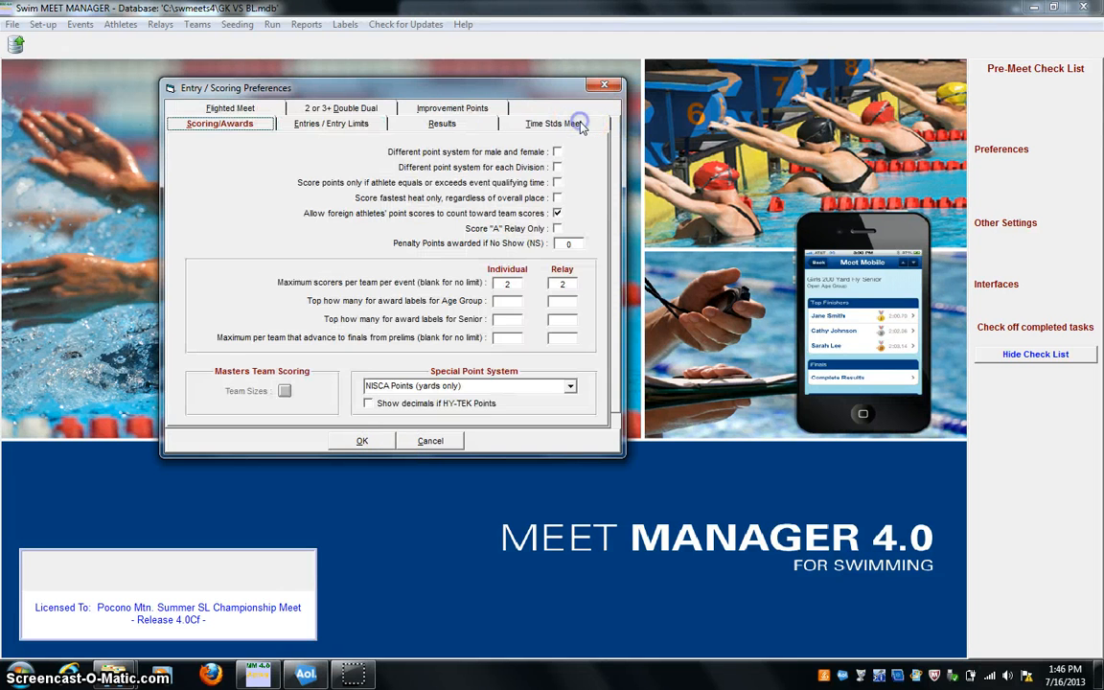
left_click(377, 446)
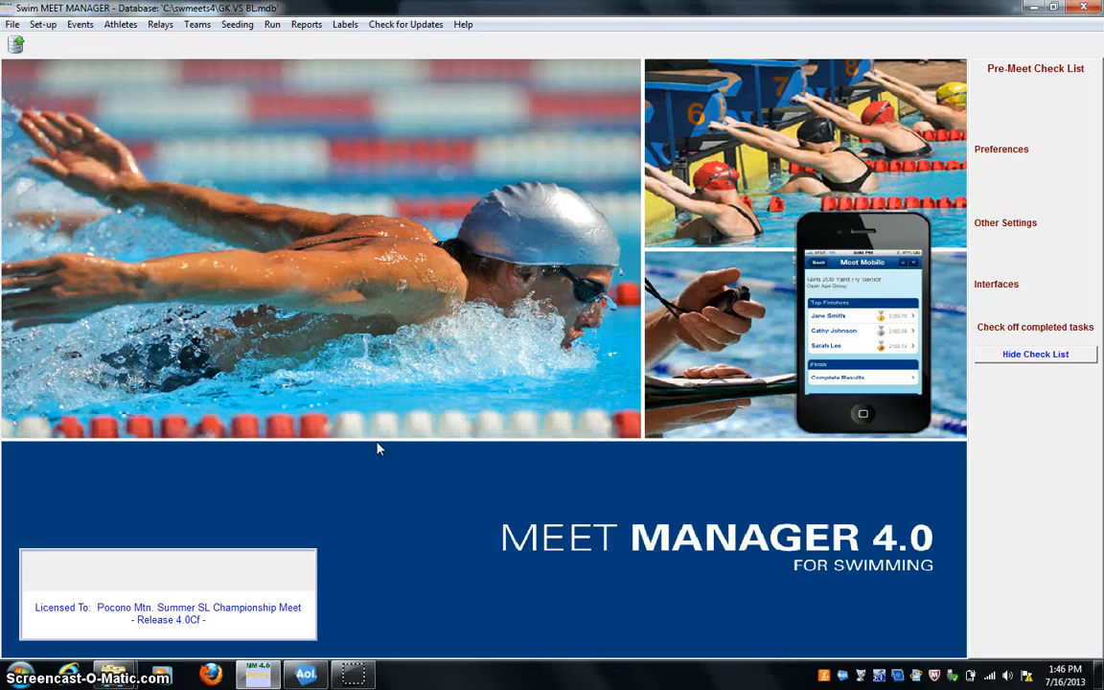
Save a copy of the current database as GK VS TE in the swmeets4 folder
left_click(12, 24)
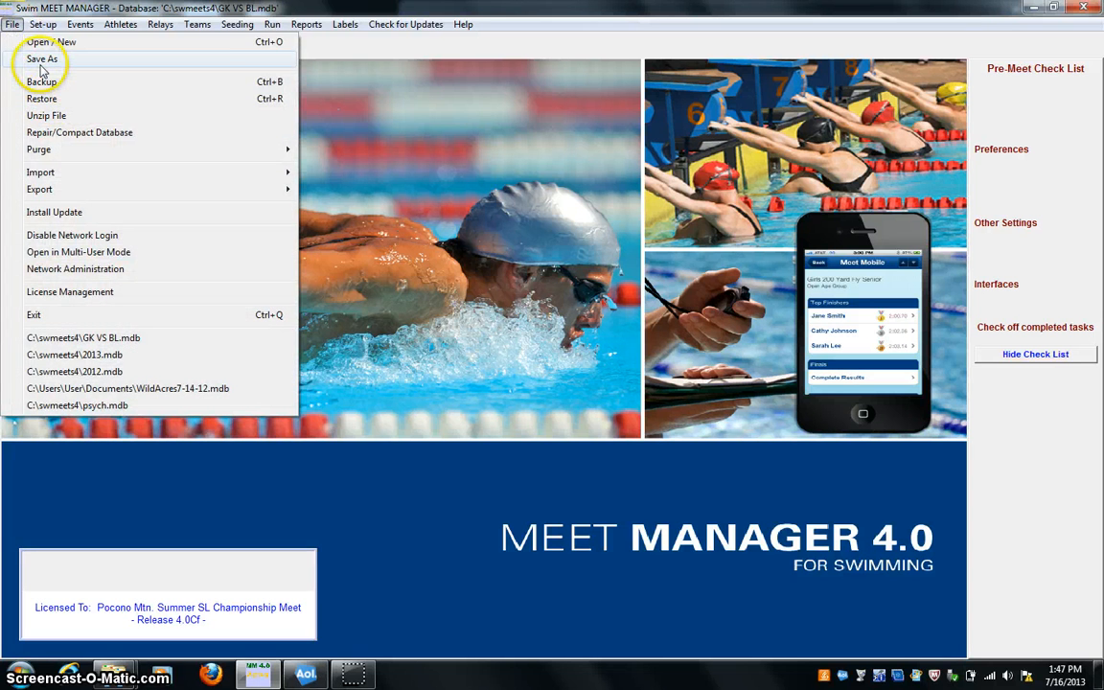
left_click(38, 59)
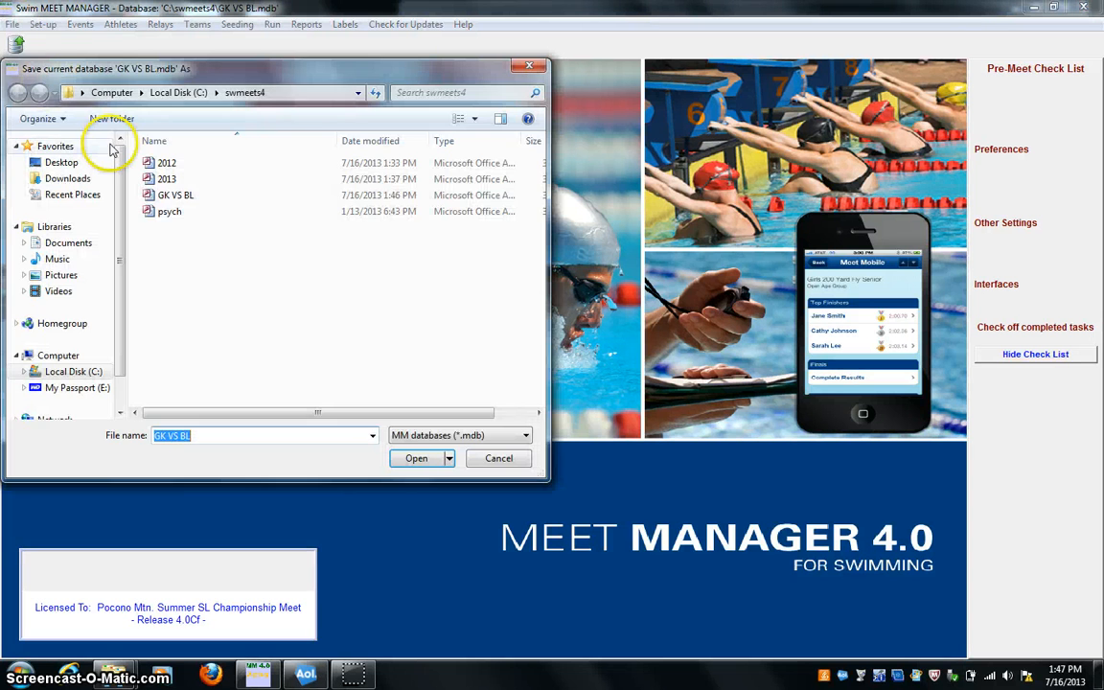
left_click(236, 437)
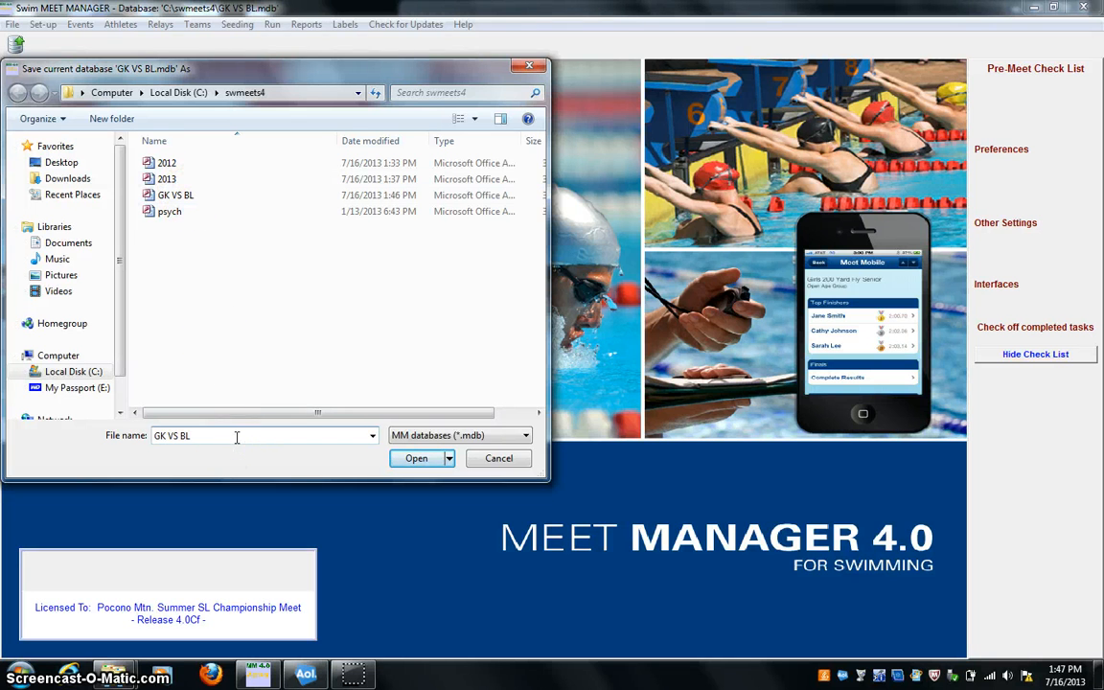
key("BackSpace")
key("BackSpace")
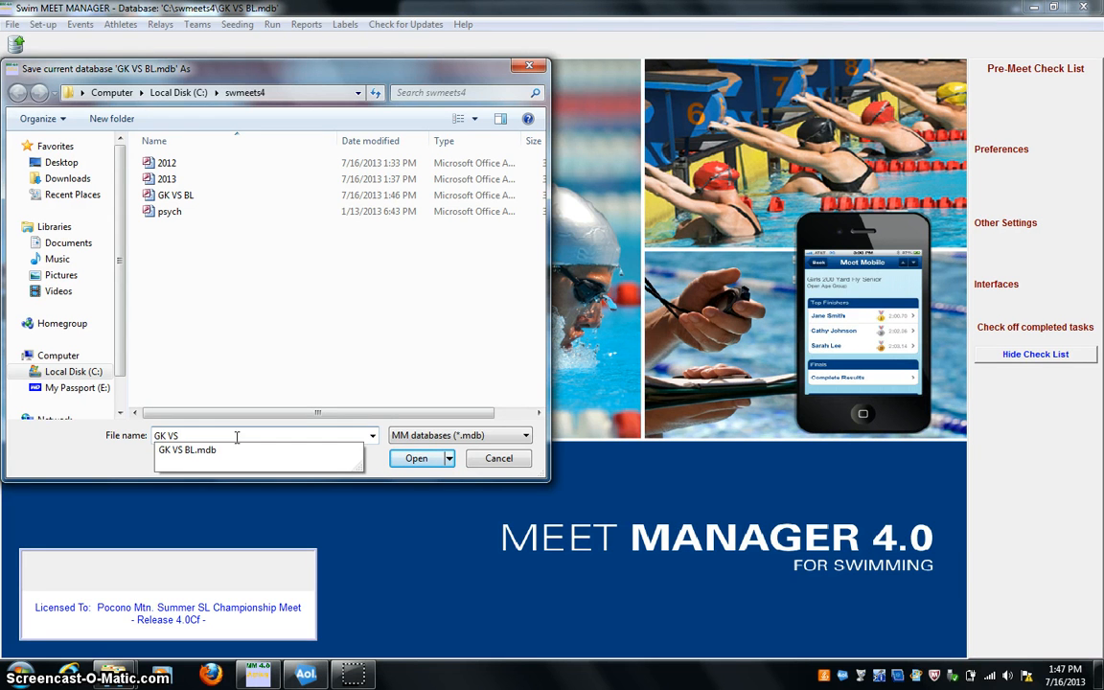
key("Tab")
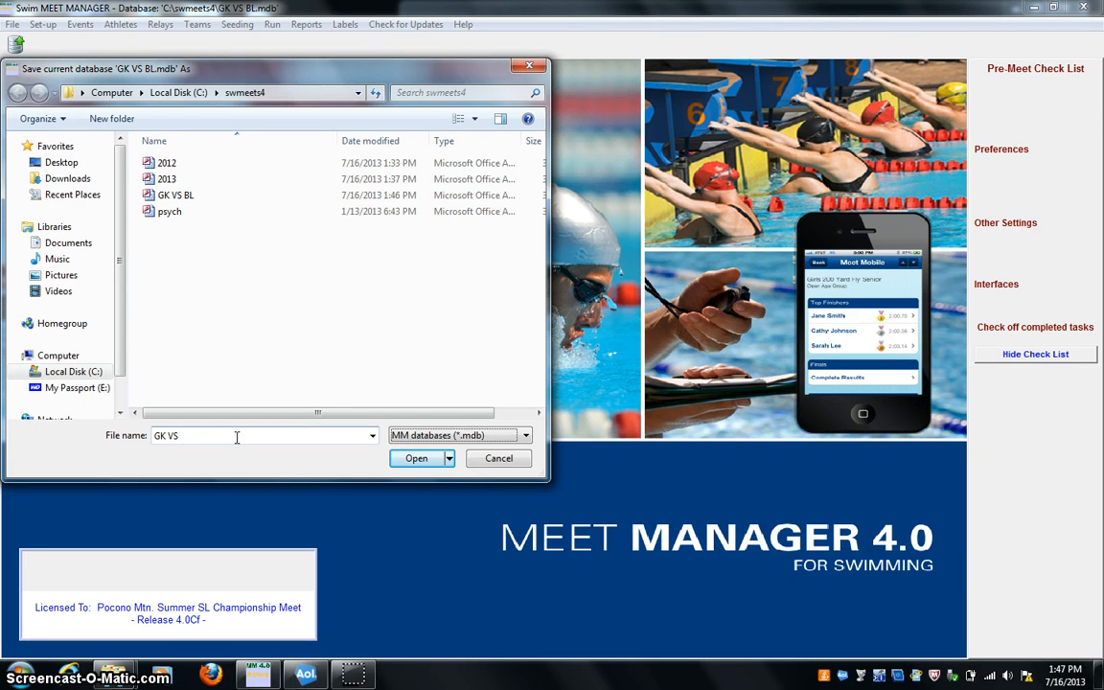
left_click(237, 436)
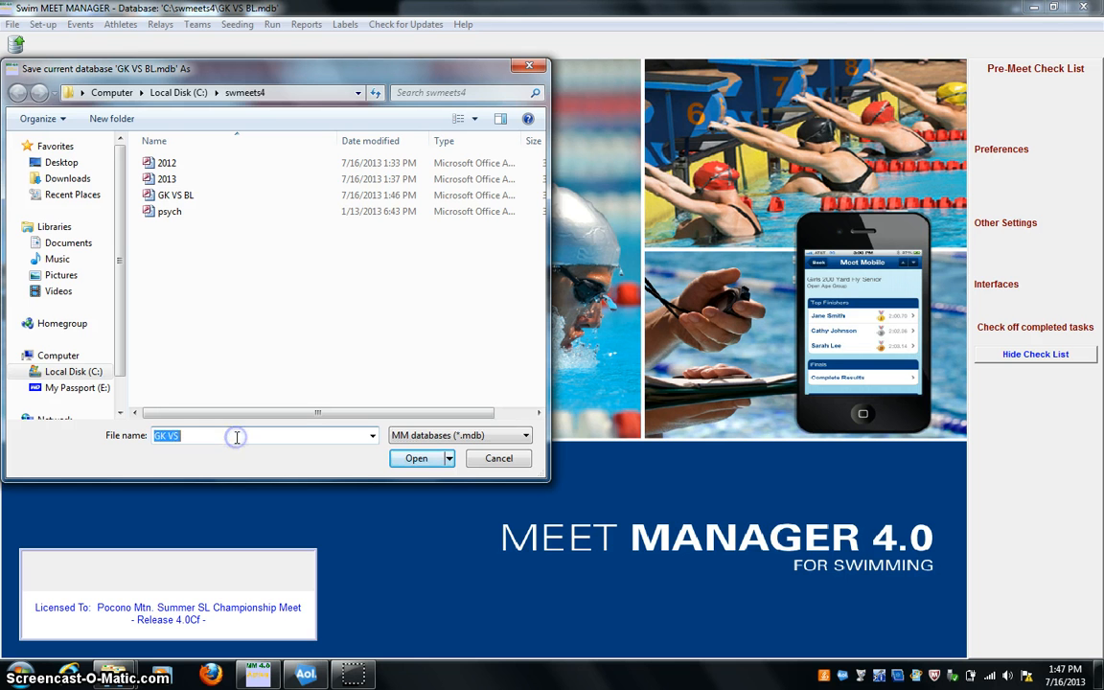
key("End")
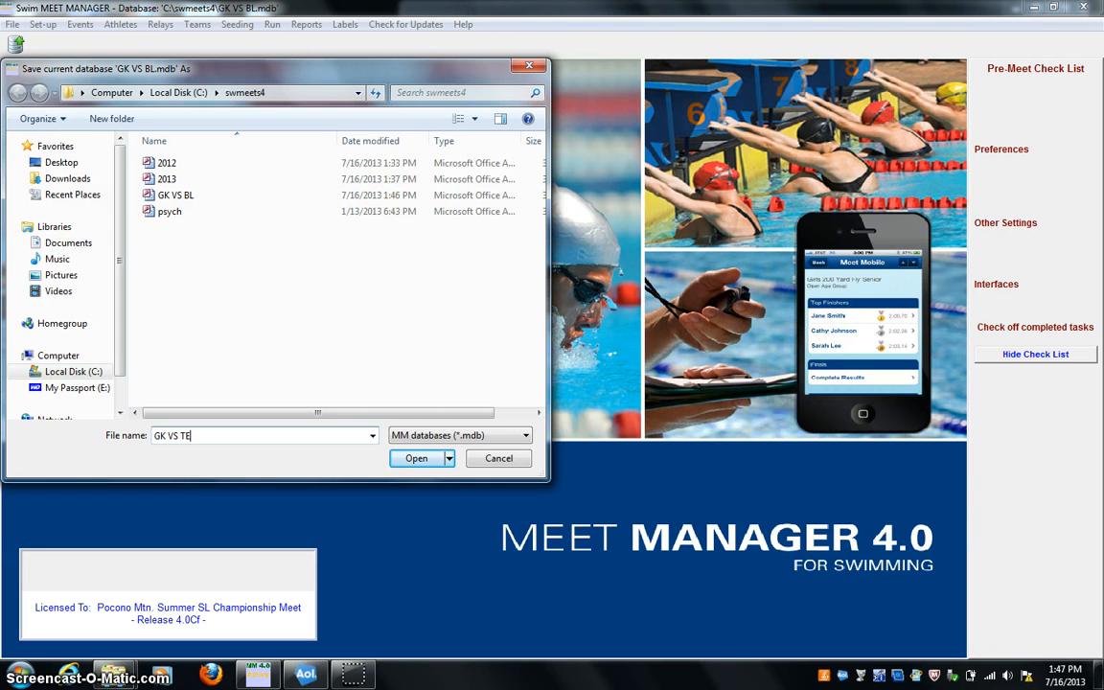
left_click(400, 461)
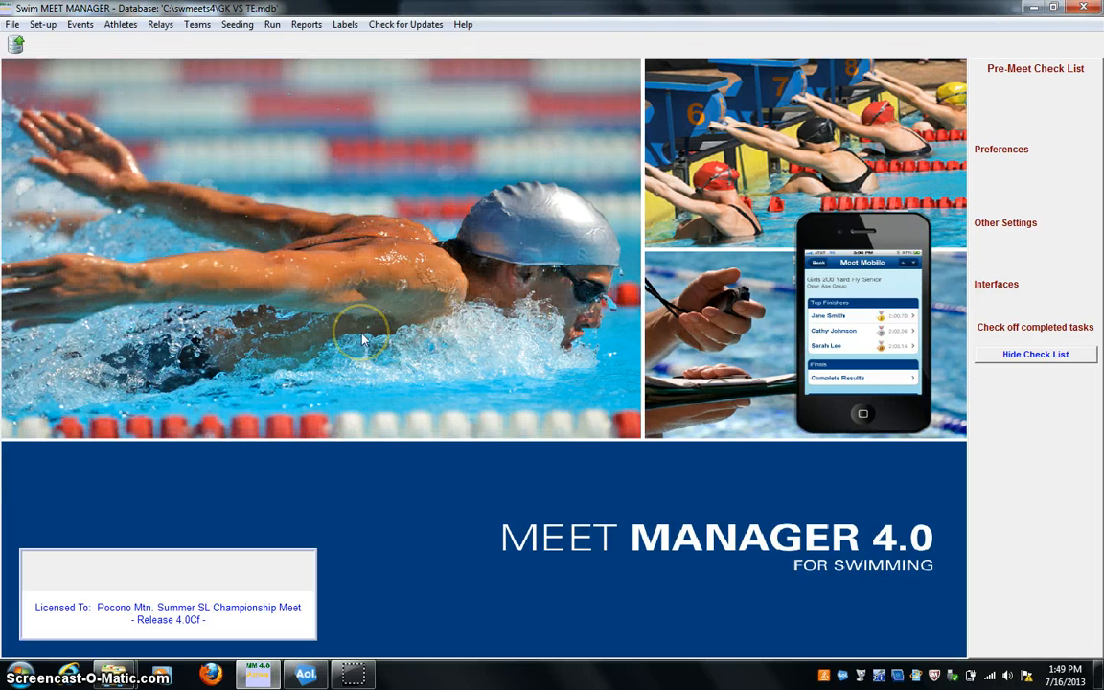
Examine the options for adding a new event to the meet, and leave the event list without adding one
left_click(80, 24)
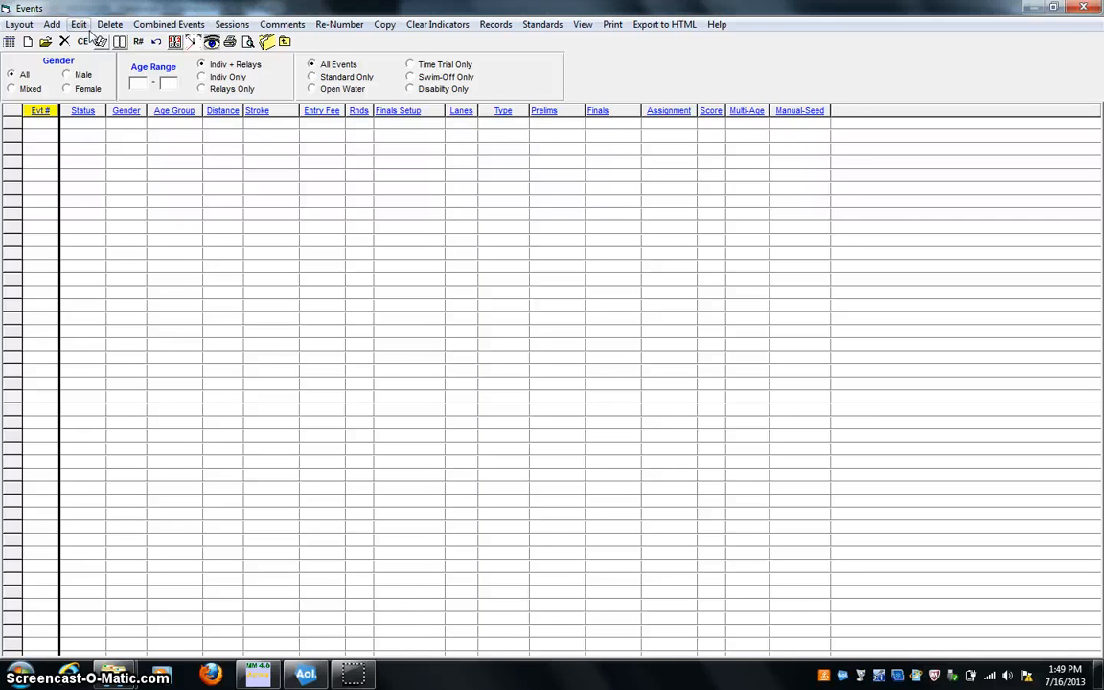
left_click(53, 25)
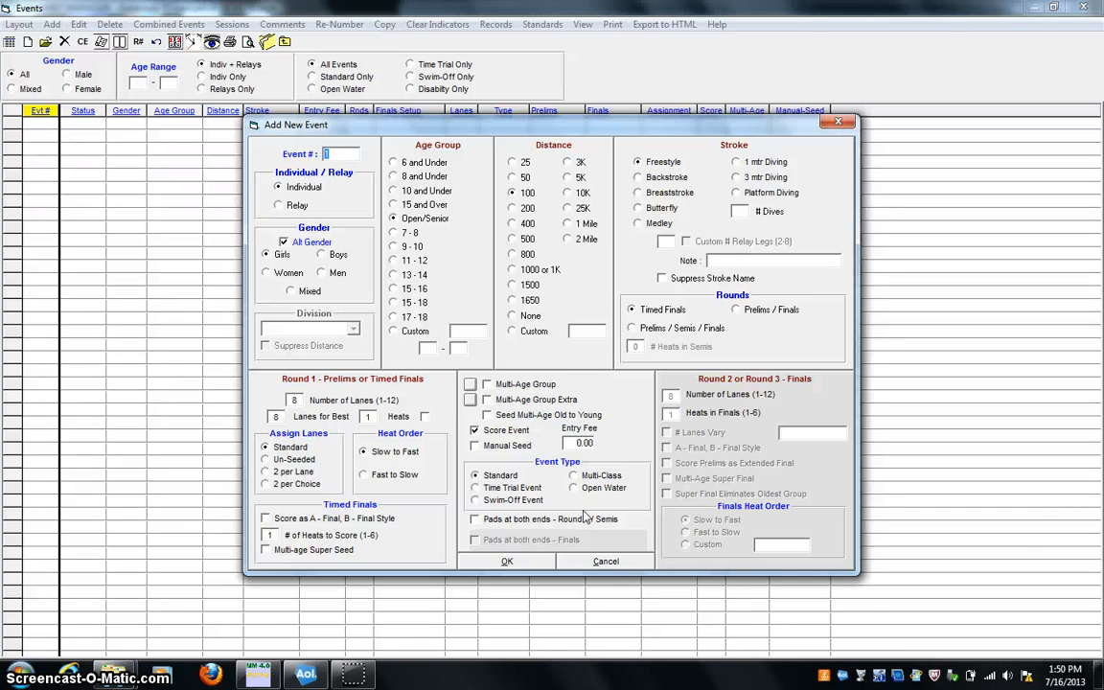
left_click(605, 562)
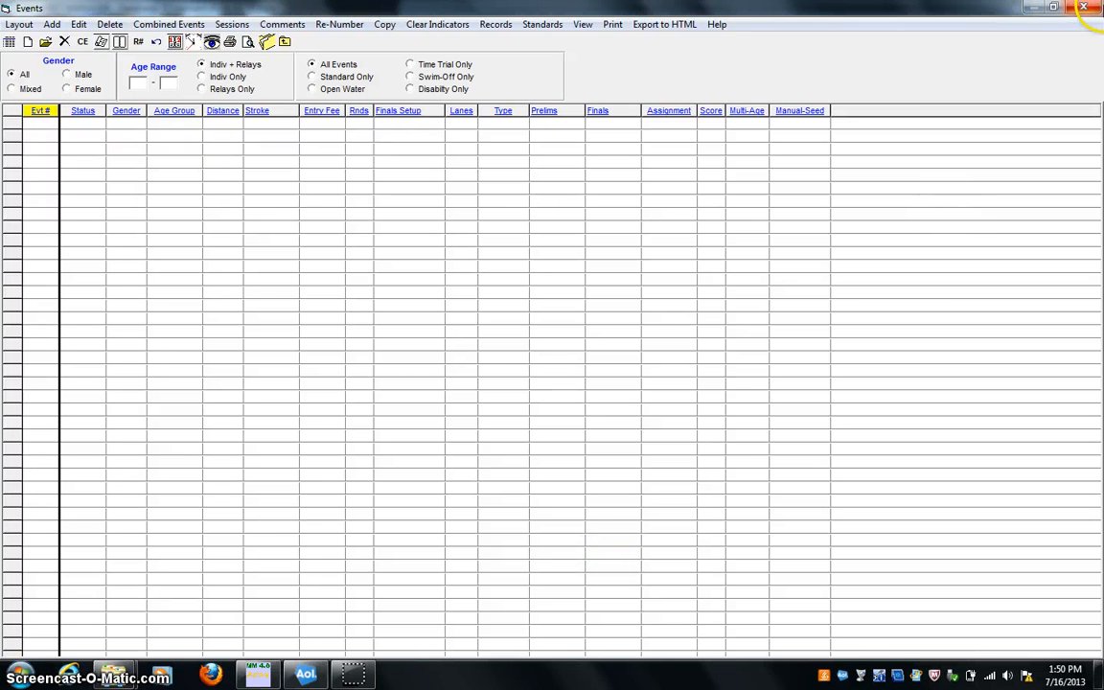
left_click(1093, 8)
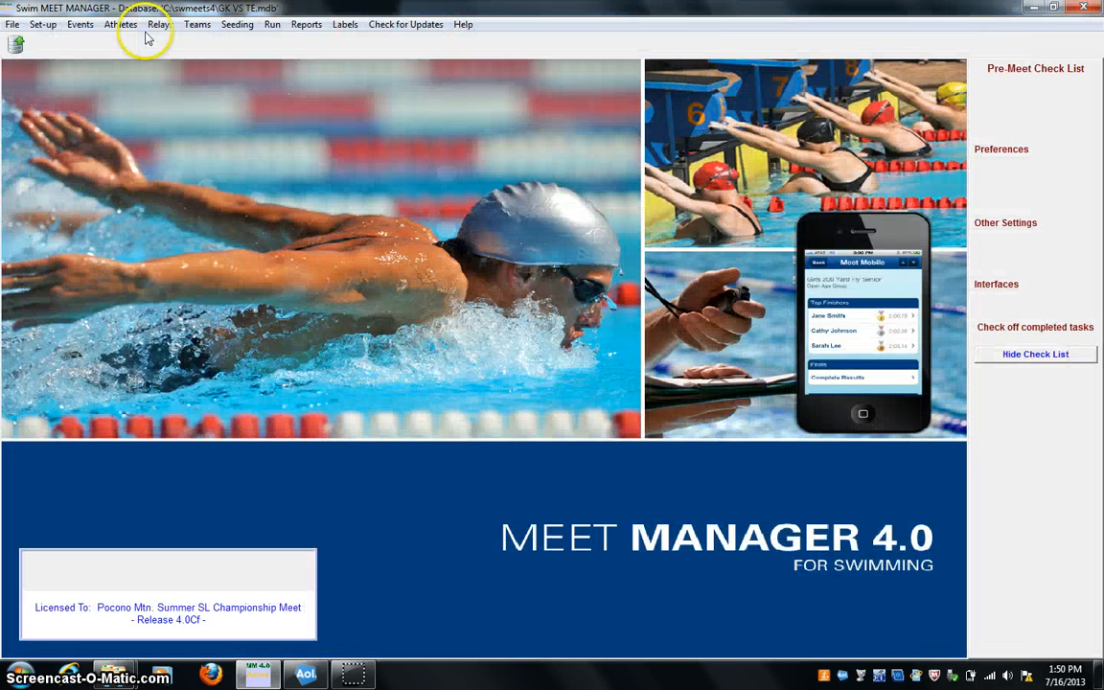
Open the existing 2012 meet database from the swmeets4 folder
left_click(19, 24)
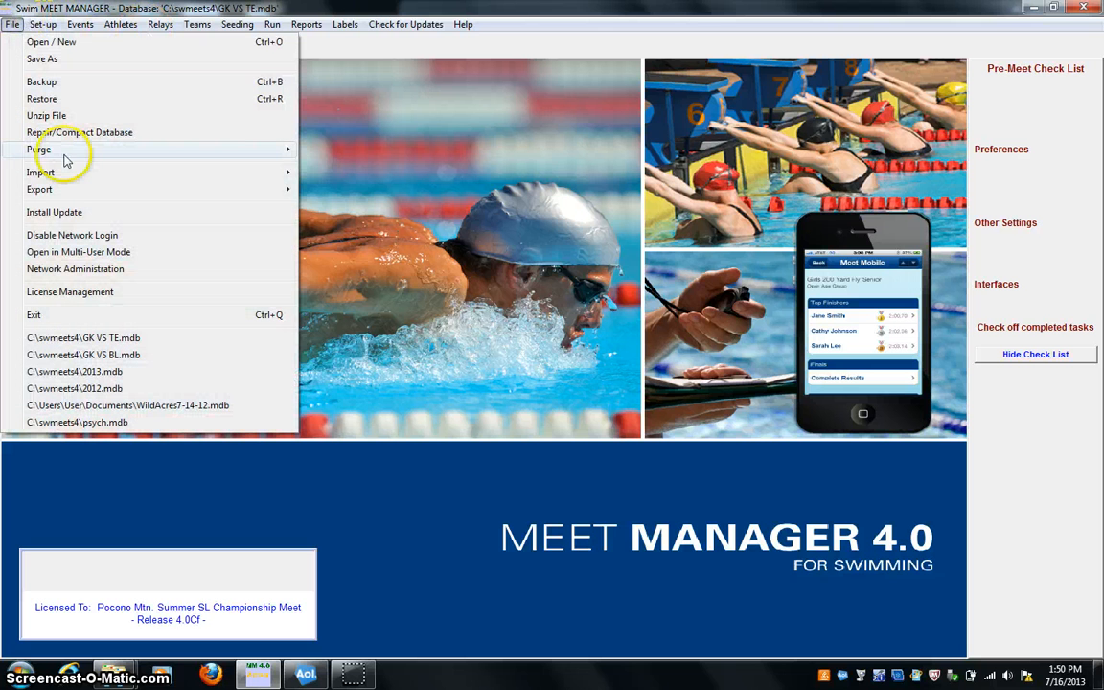
left_click(43, 43)
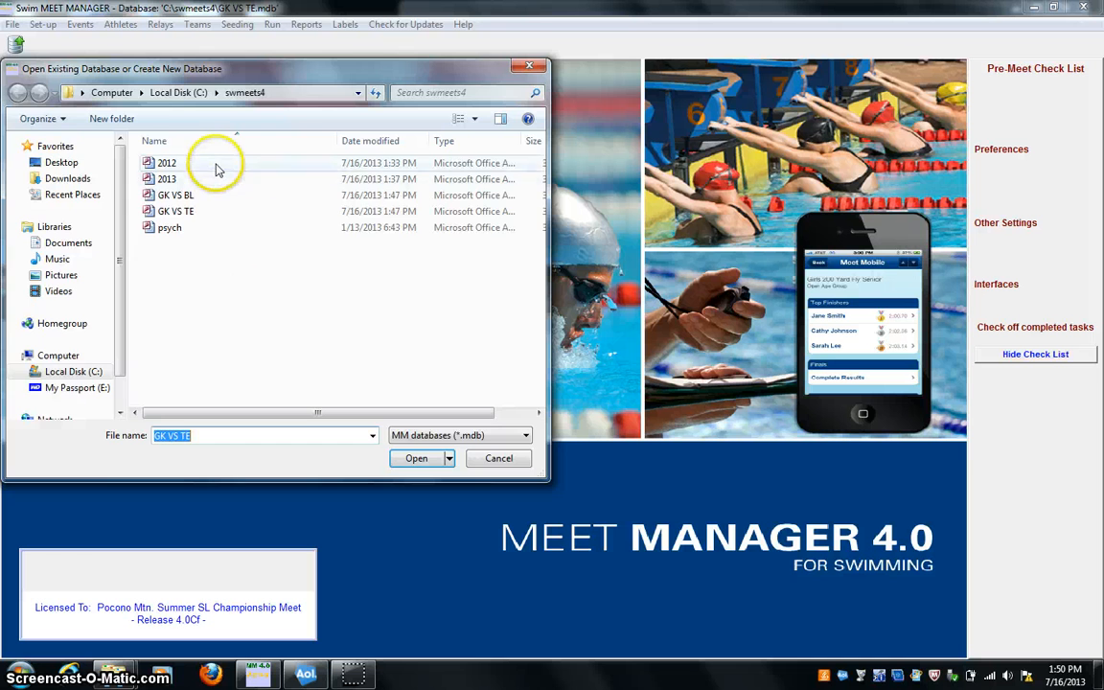
double_click(217, 165)
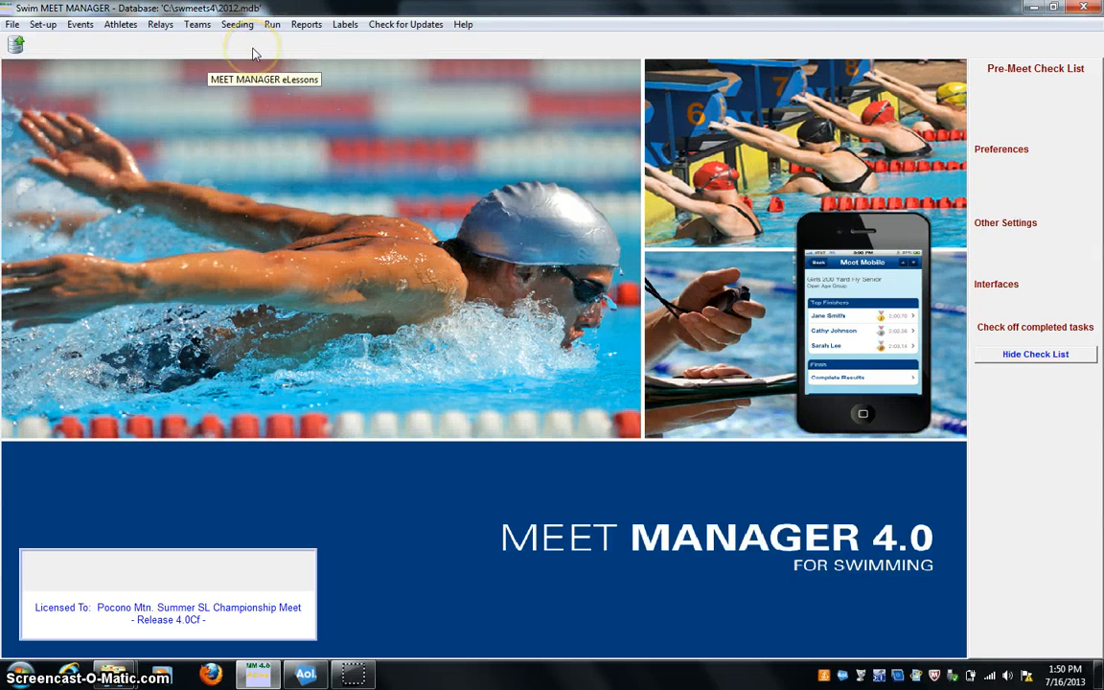
Delete Birchwood Lakes Swim Team from the team list together with all its athletes, entries and results
left_click(196, 24)
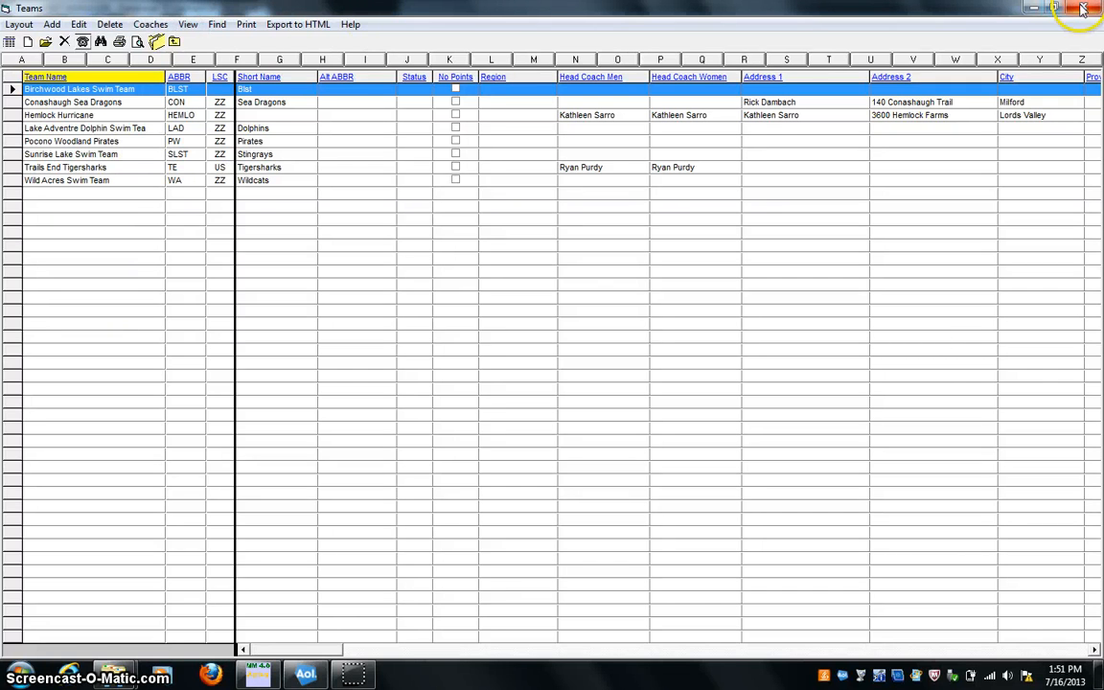
left_click(108, 25)
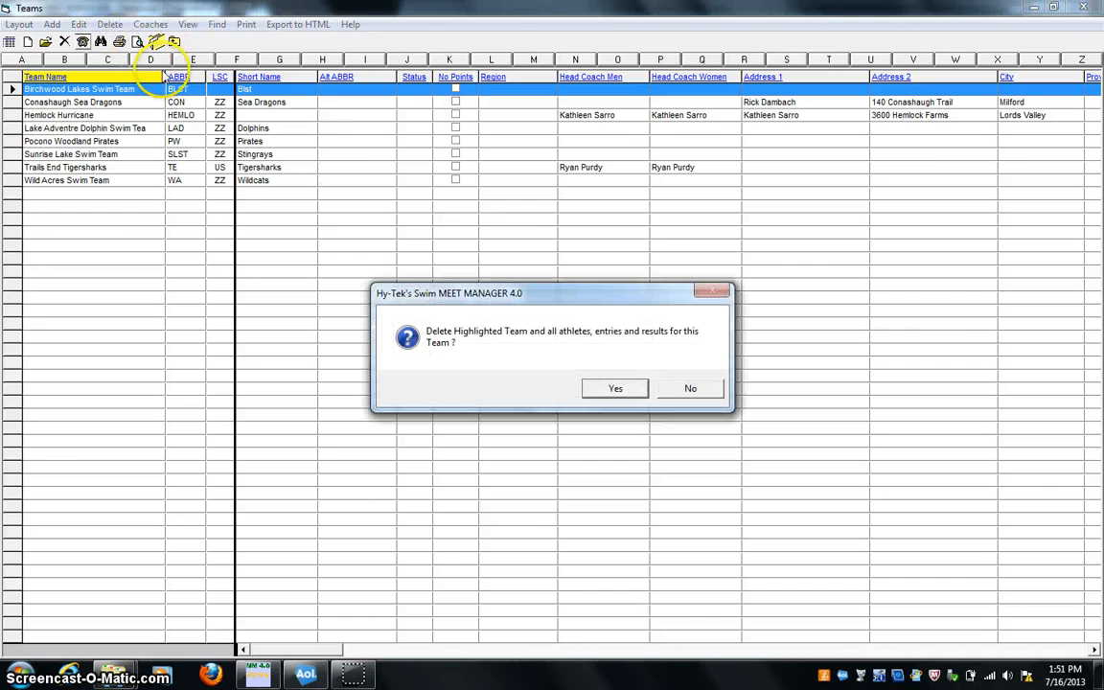
left_click(625, 390)
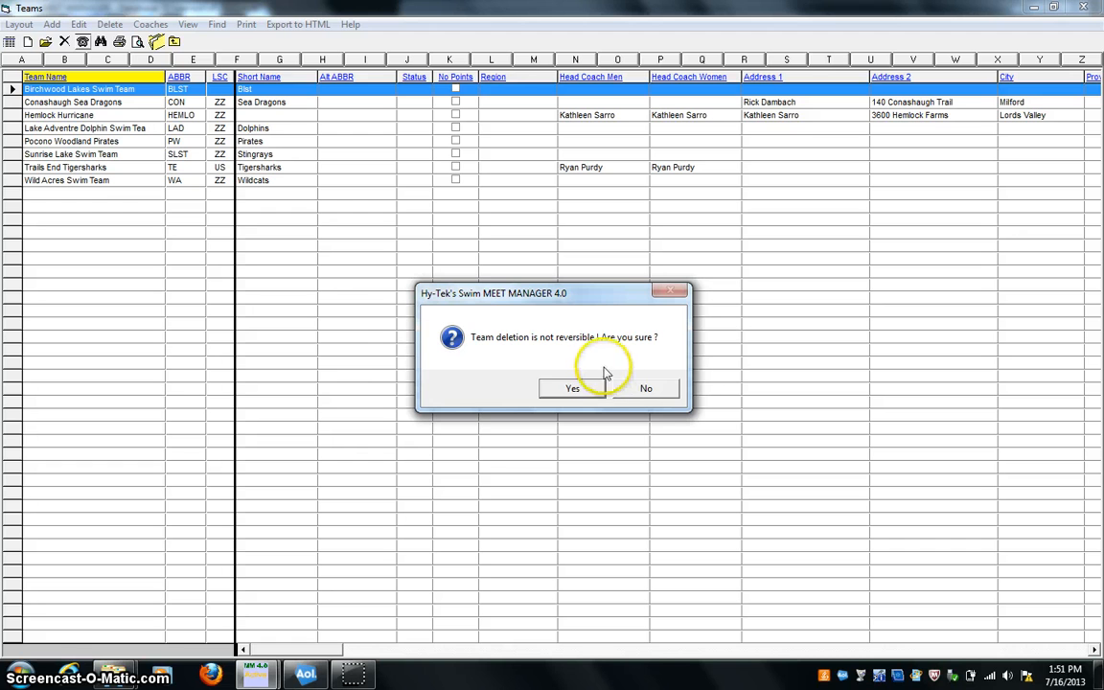
left_click(589, 386)
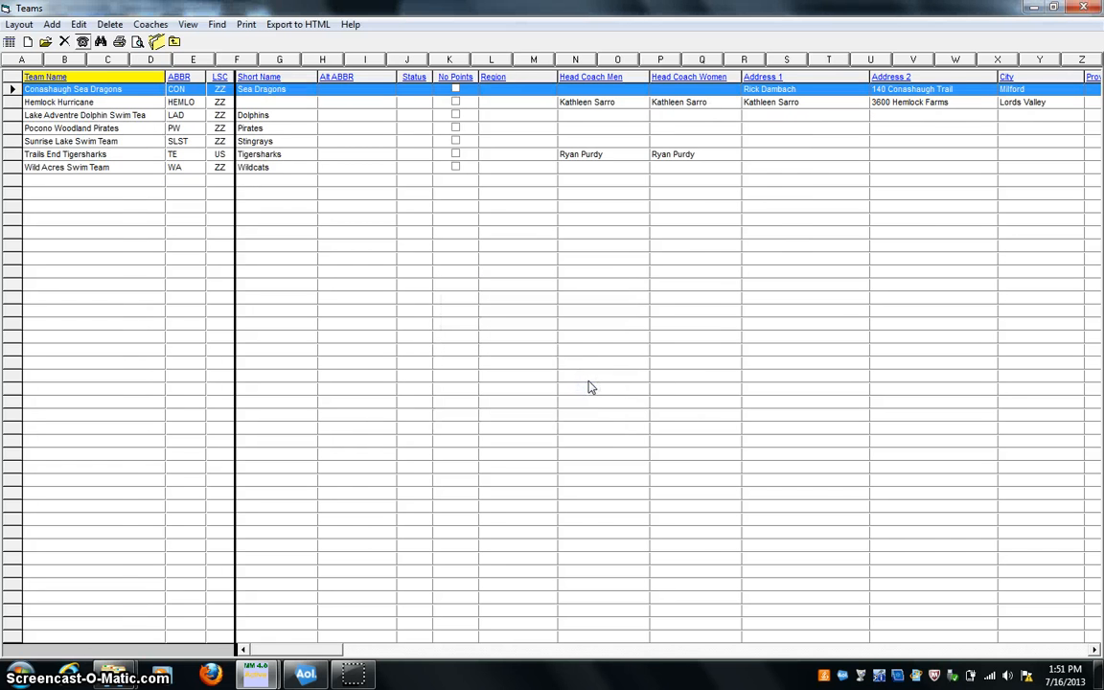
left_click(1083, 9)
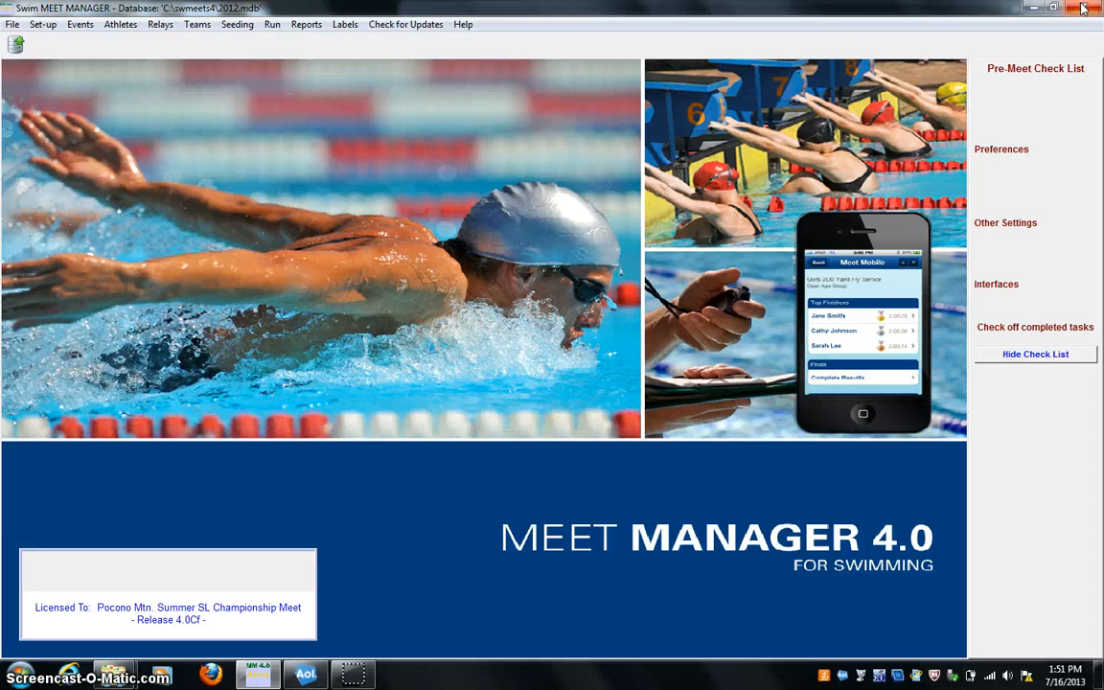
Choose the meet entries file BLST-Entries-Dennis13-31Aug2013-001.HY3 for import and accept its file information
left_click(19, 23)
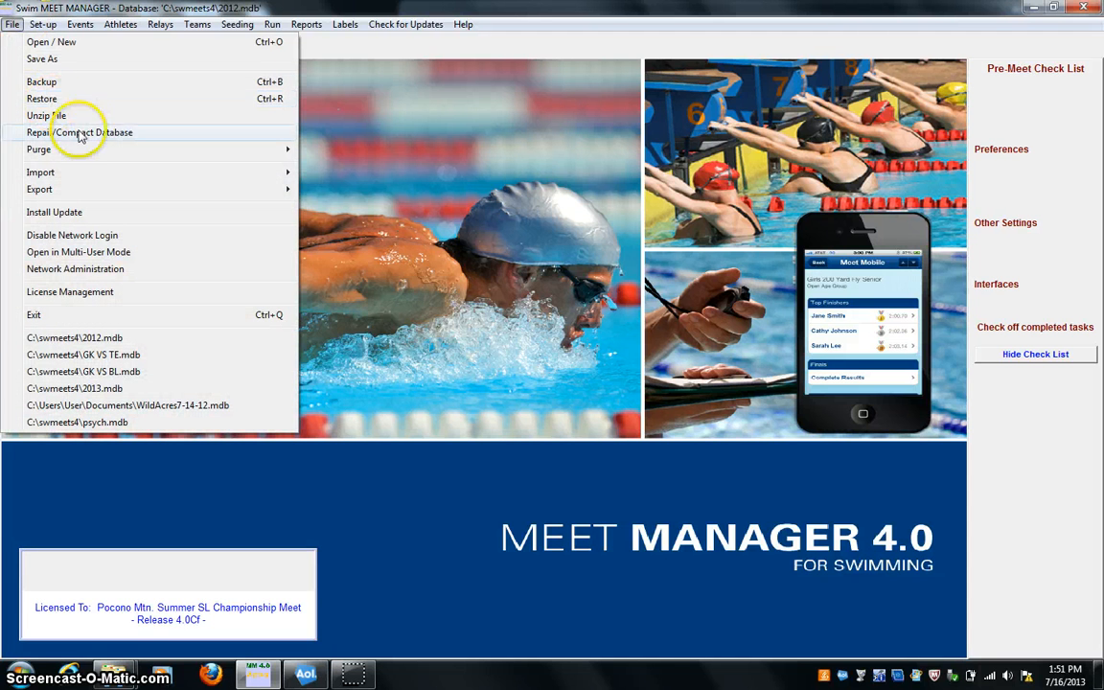
mouse_move(165, 173)
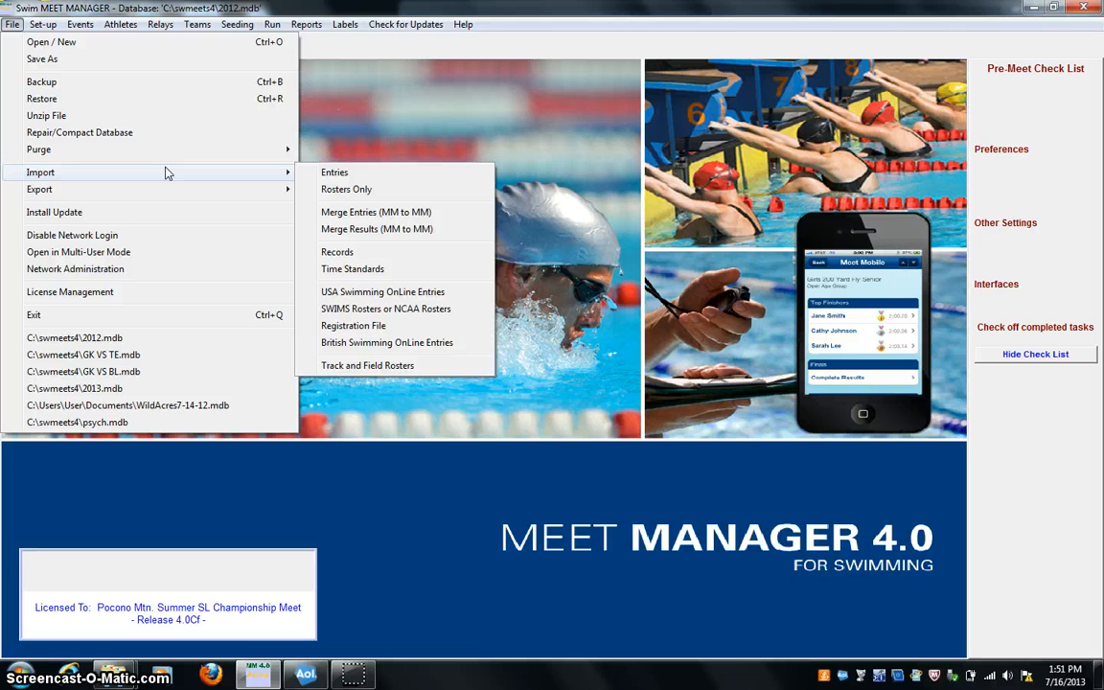
left_click(331, 172)
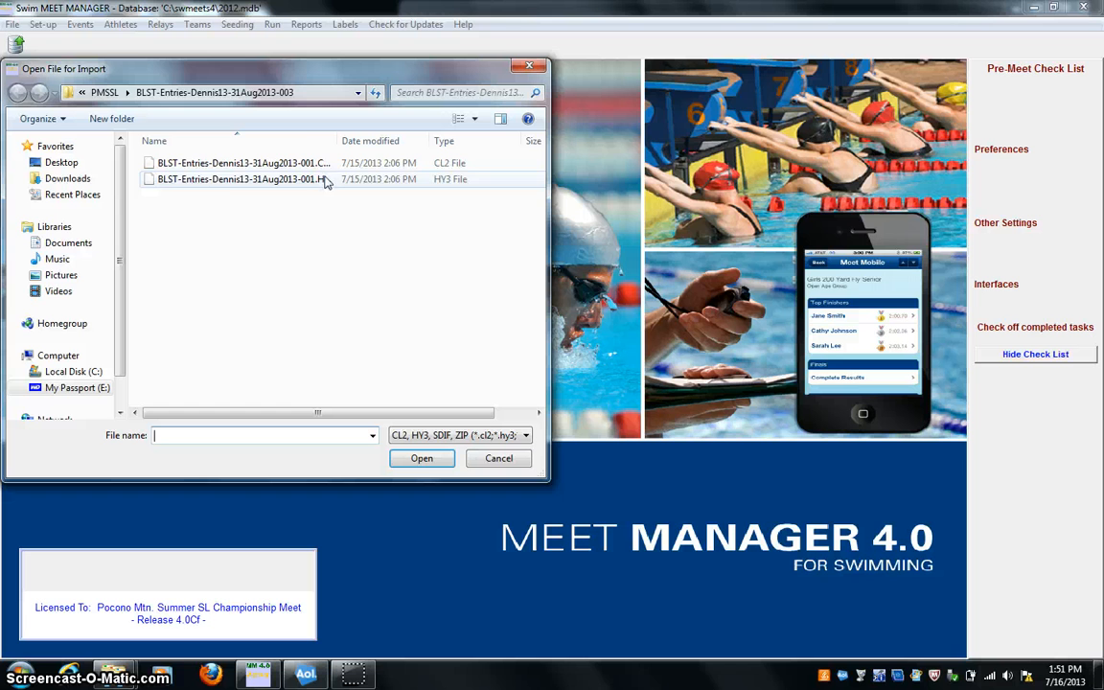
left_click(218, 180)
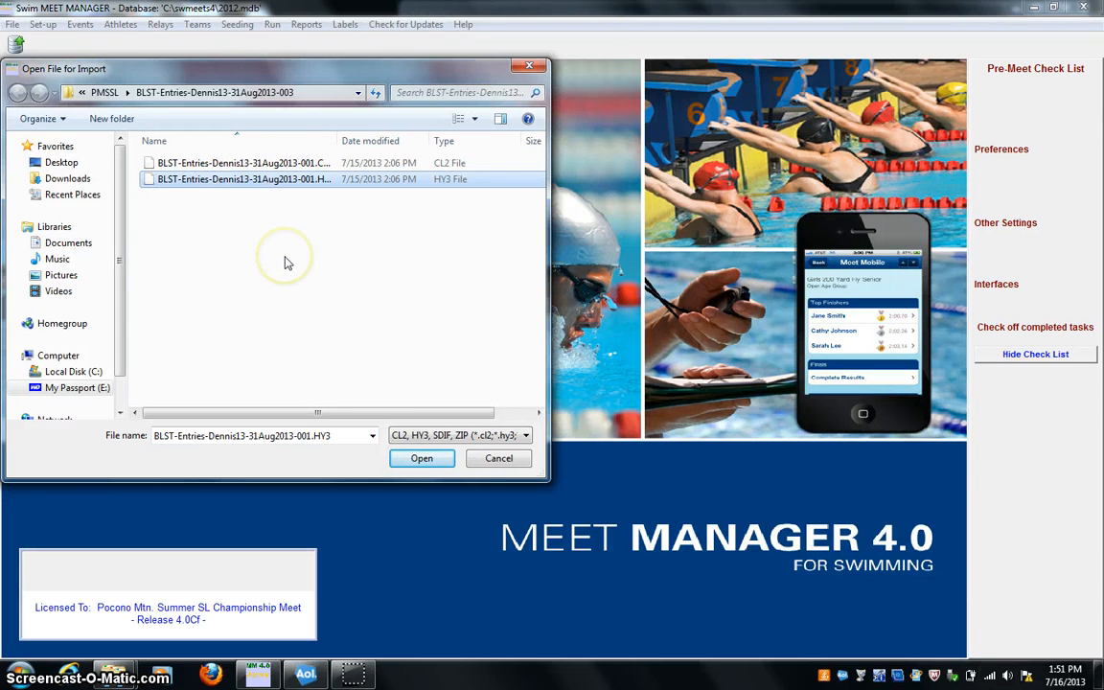
left_click(424, 457)
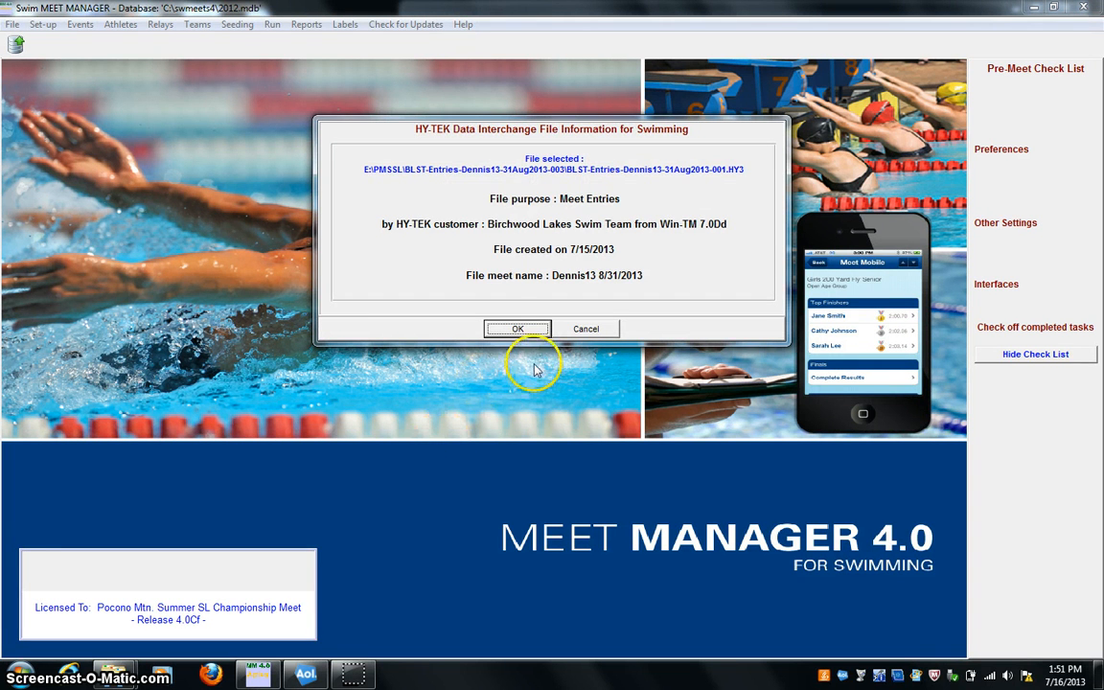
left_click(517, 328)
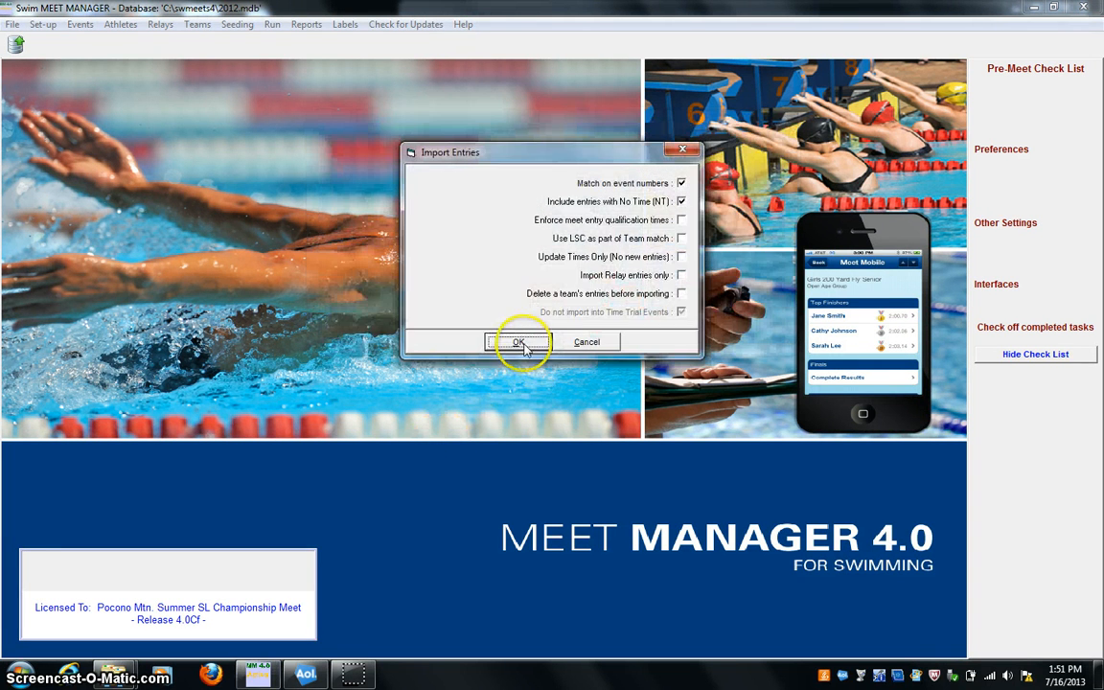
Import the entries matched on event numbers, leaving out entries with No Time (NT)
left_click(681, 202)
left_click(680, 201)
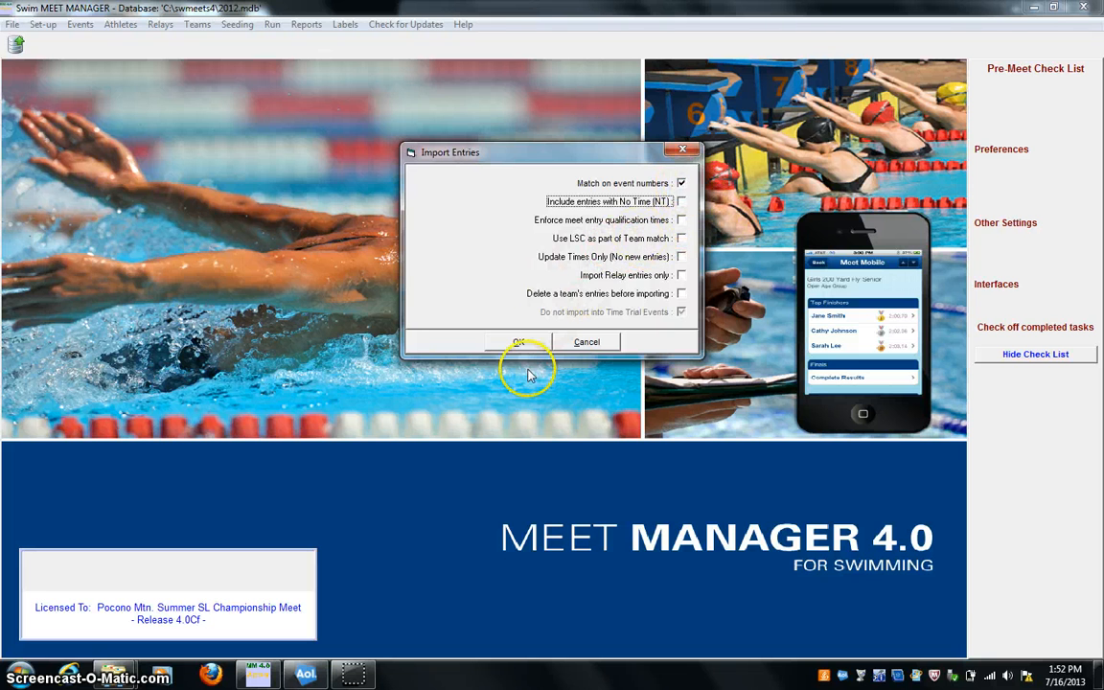
left_click(505, 350)
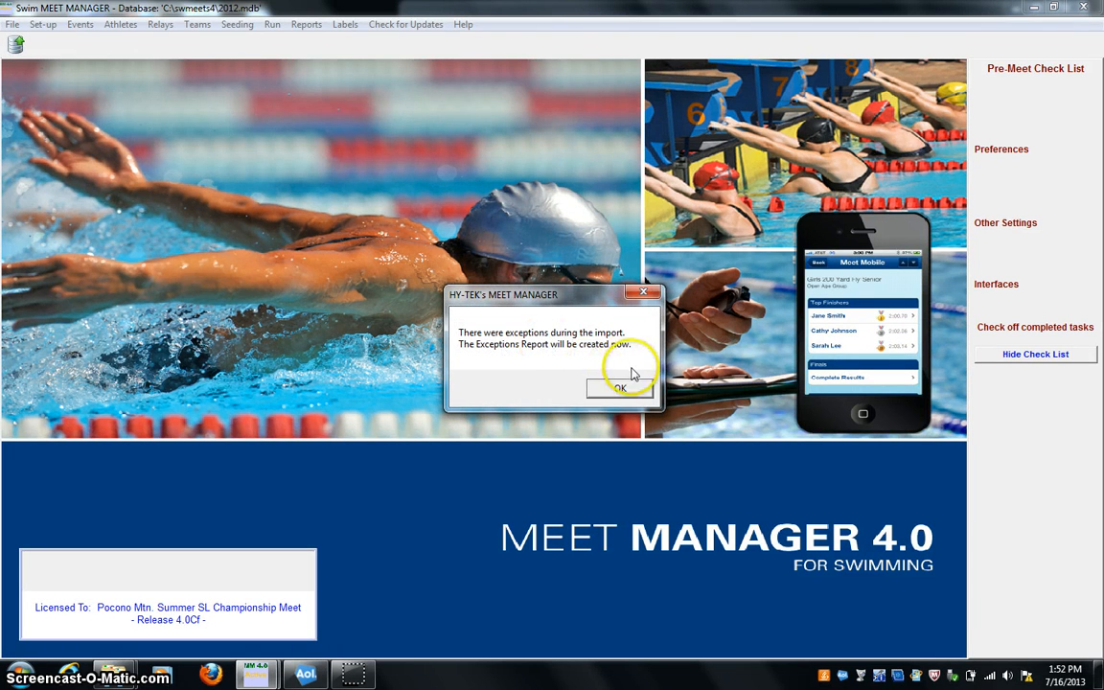
Review the exception report of the import and check the team list for Birchwood Lakes Swim Team
left_click(638, 387)
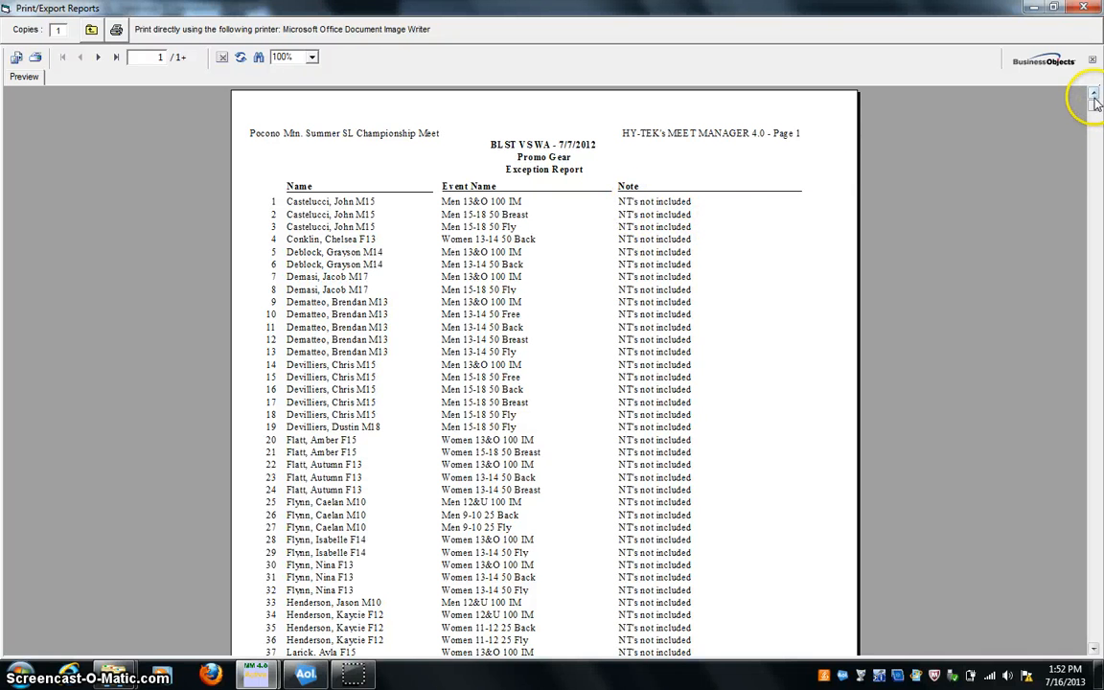
mouse_move(1095, 106)
left_mouse_down()
mouse_move(1095, 200)
mouse_move(1094, 103)
left_mouse_up()
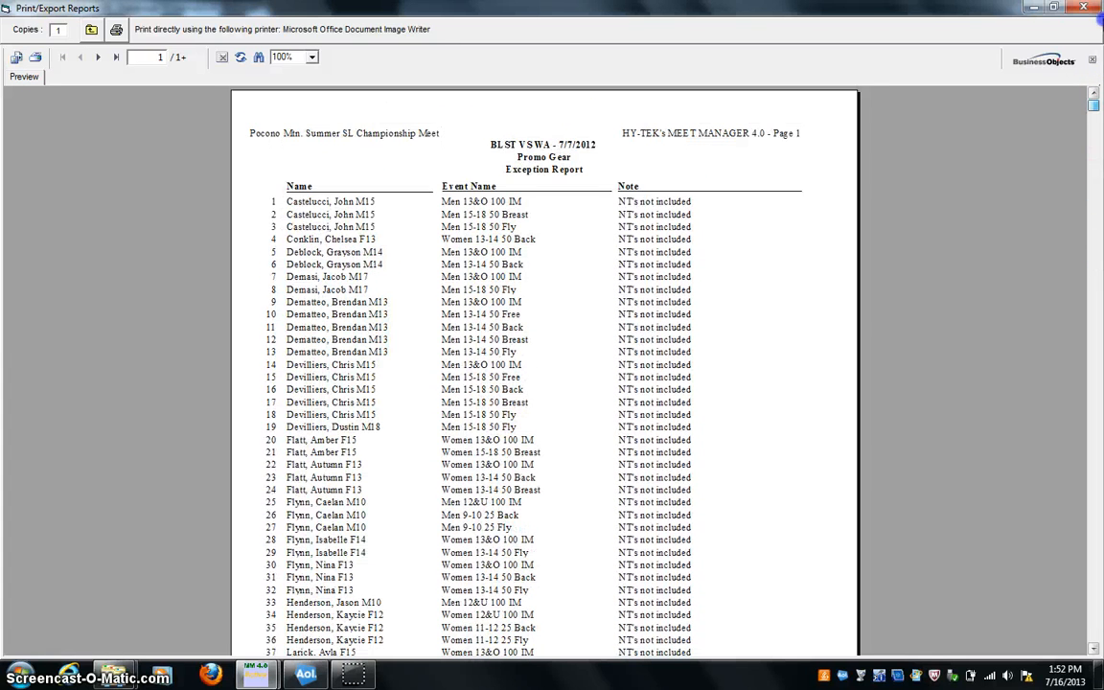
left_click(1093, 7)
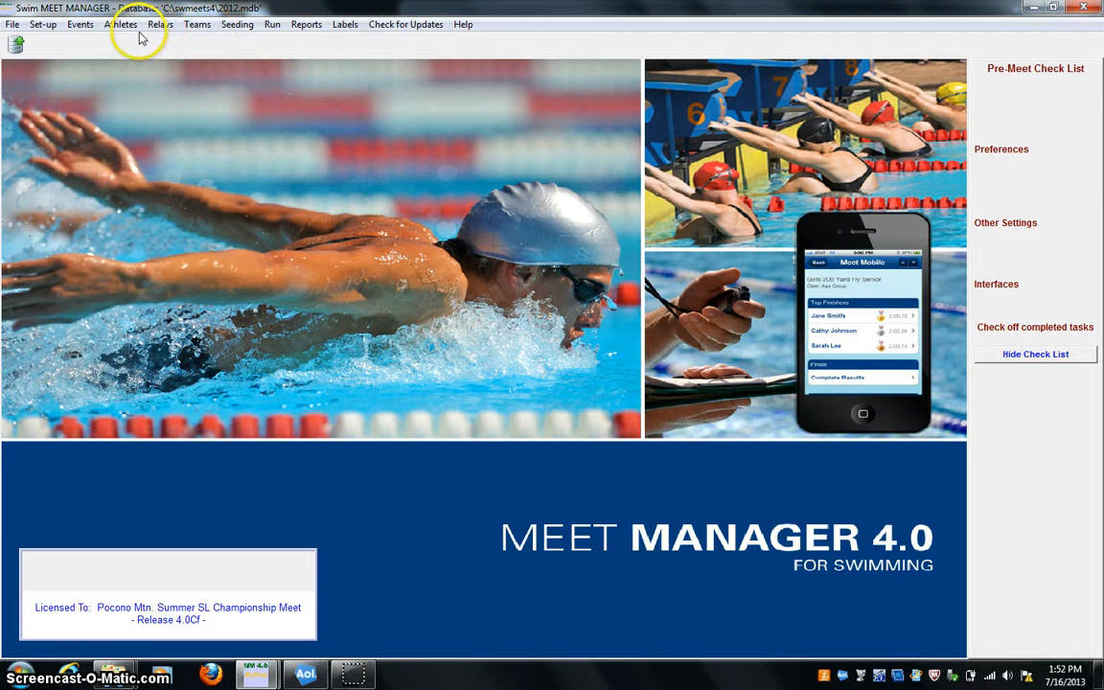
left_click(198, 23)
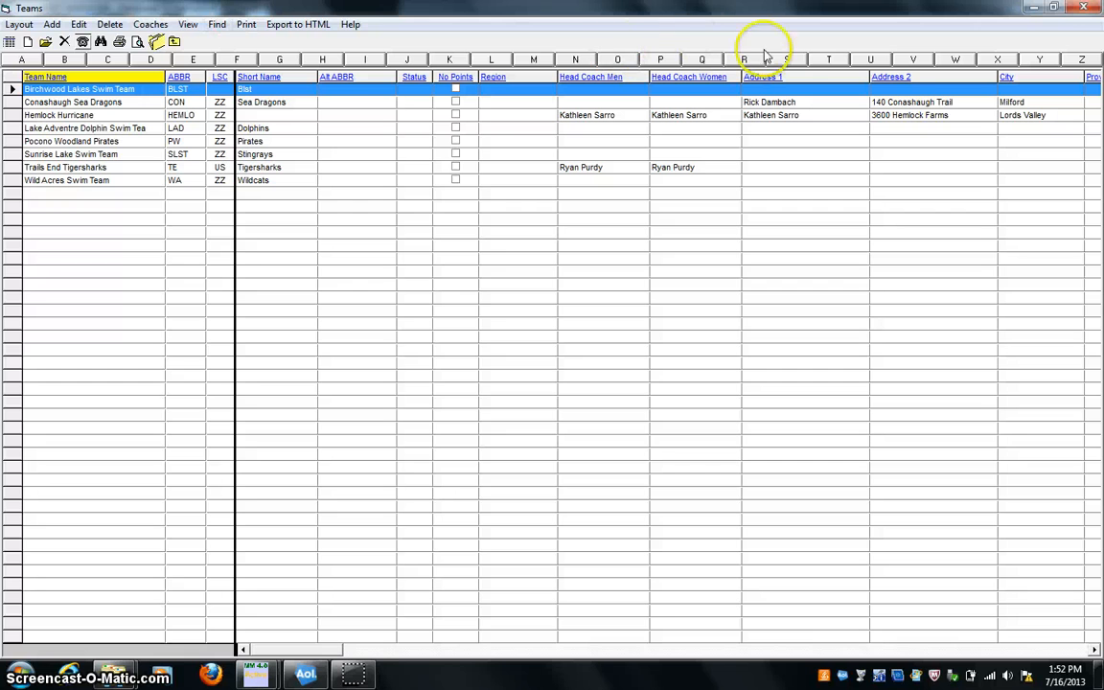
left_click(1083, 8)
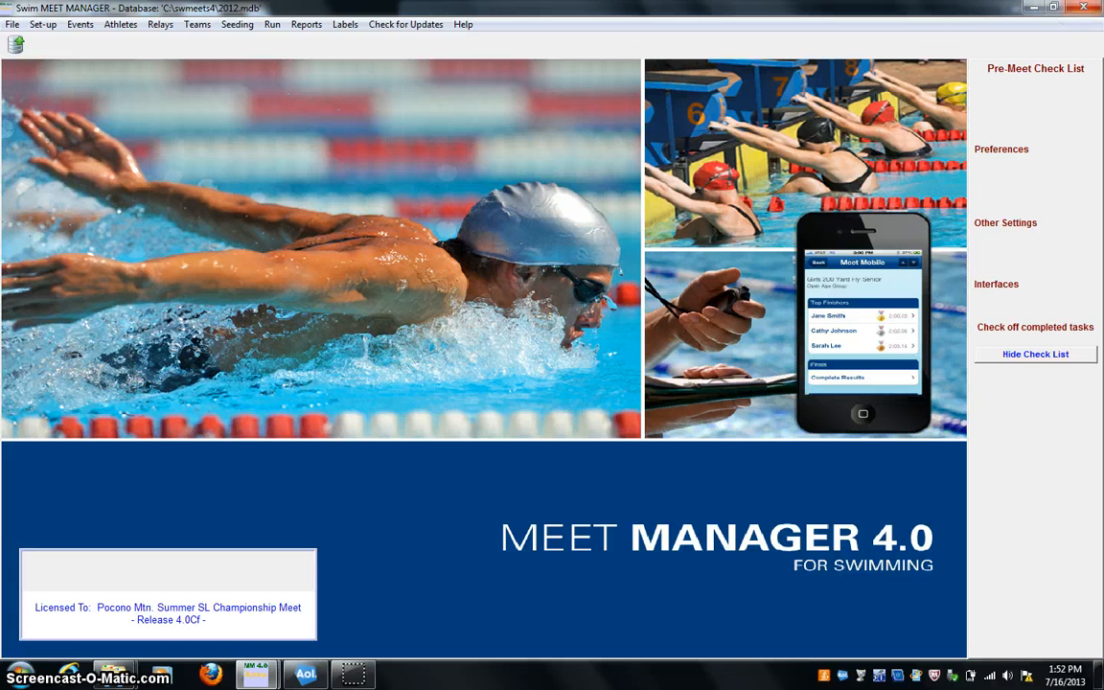
Assign Birchwood Lakes Swim Team to lanes 1, 3 and 5 in the dual meet seeding preferences
left_click(42, 24)
left_click(92, 77)
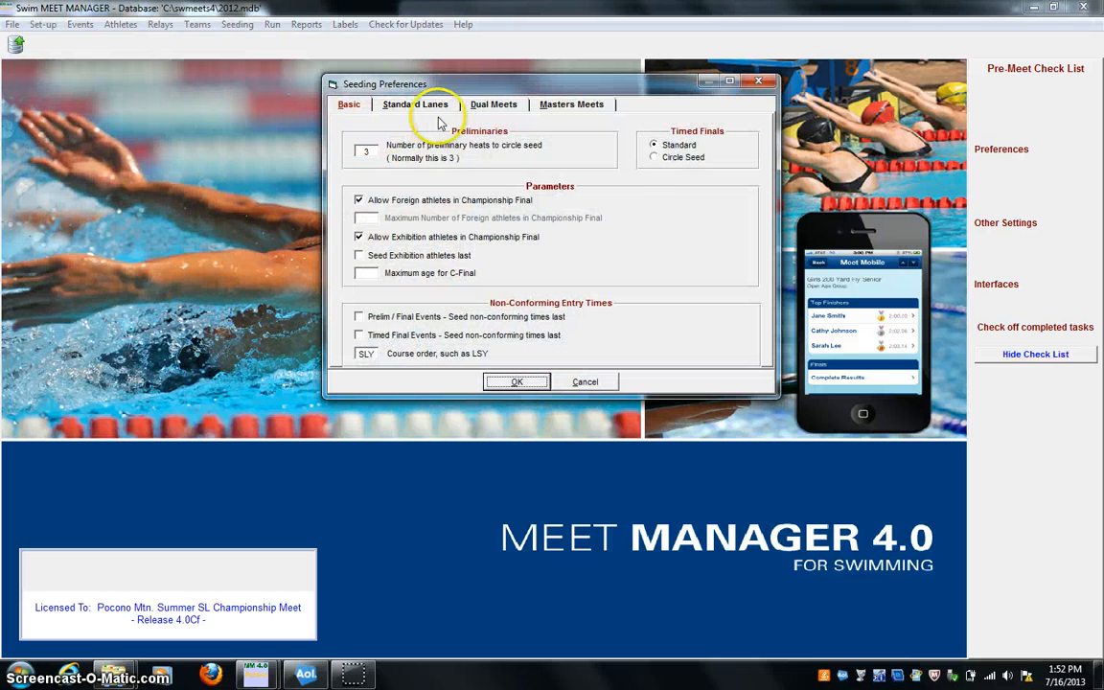
left_click(487, 109)
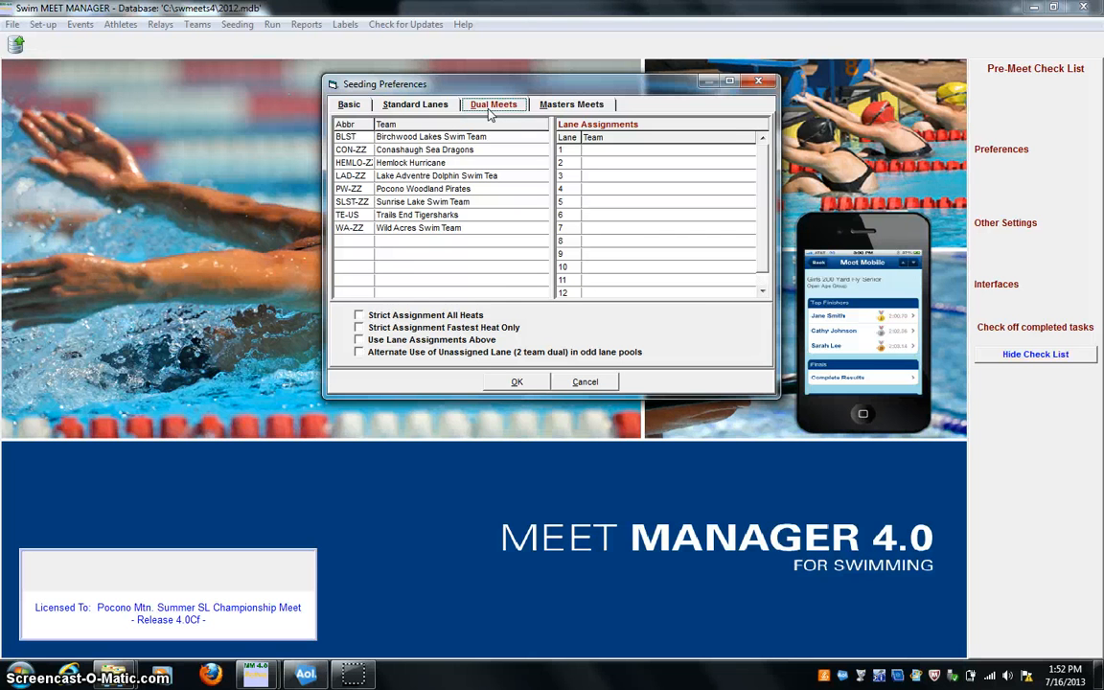
left_click_drag(422, 137, 596, 141)
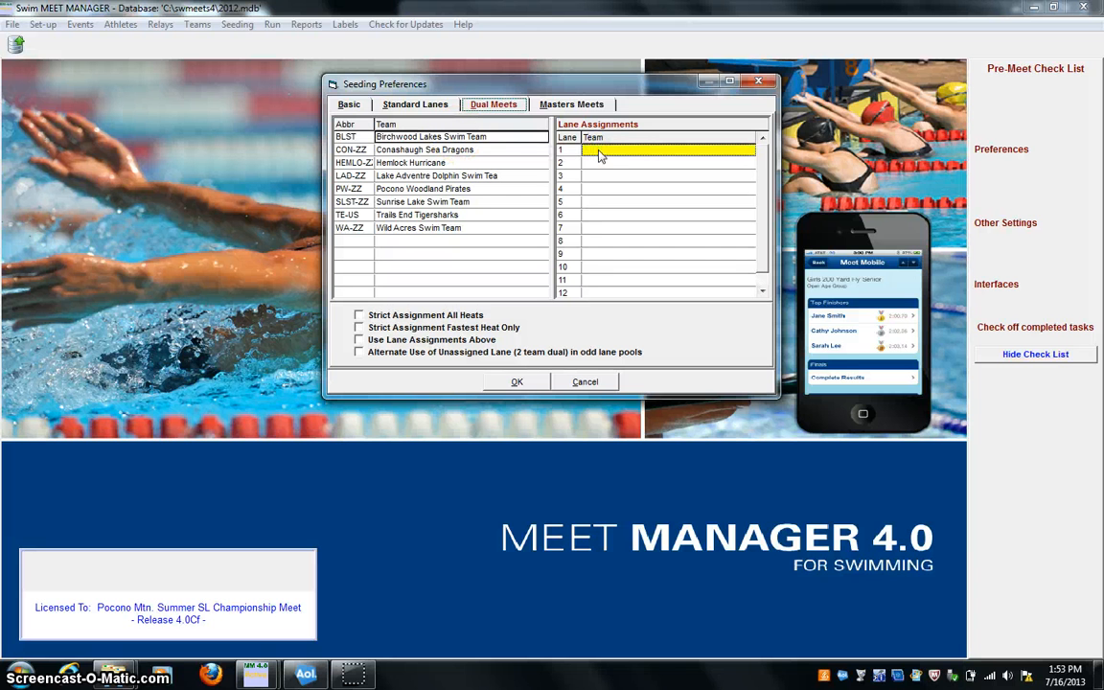
left_click_drag(532, 136, 635, 151)
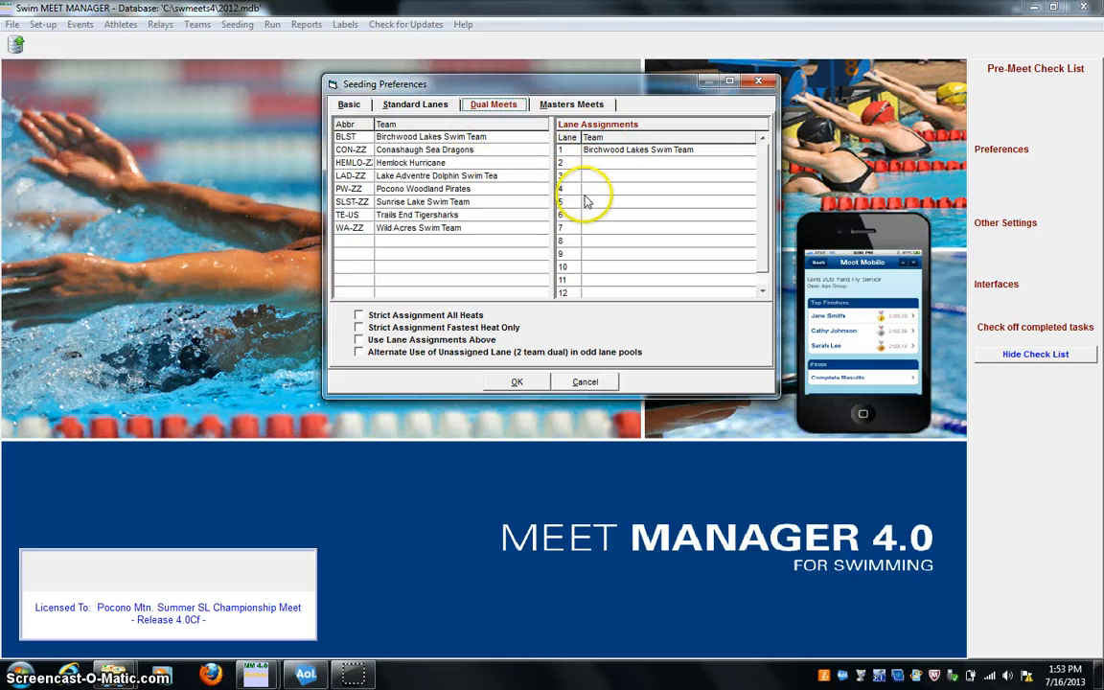
left_click(499, 142)
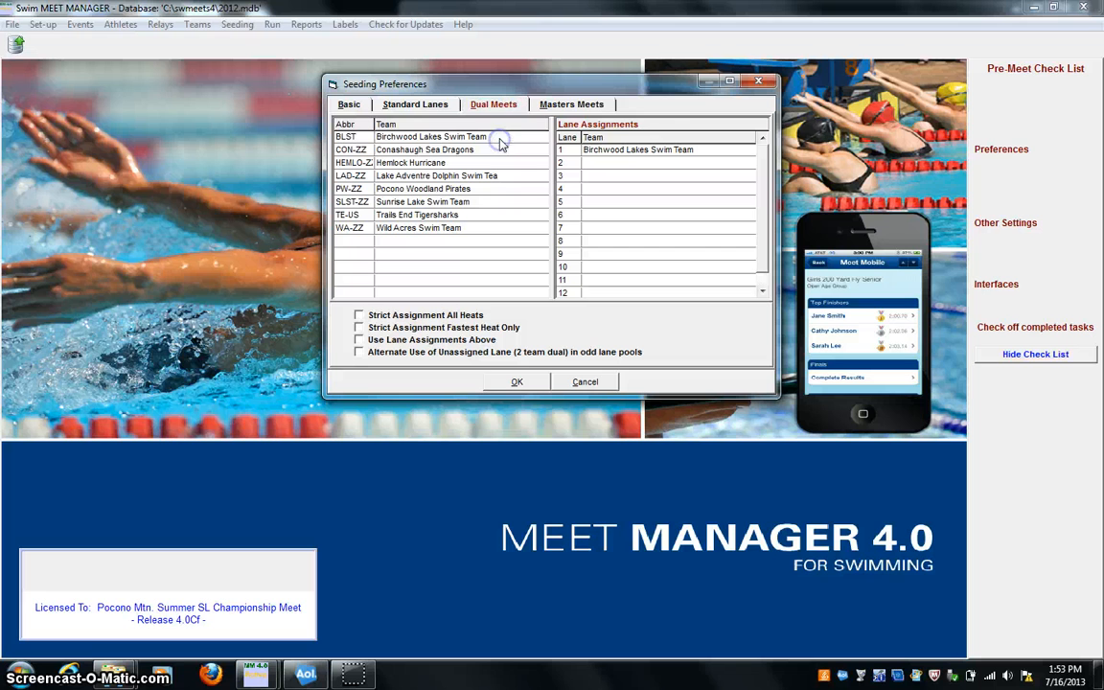
left_click_drag(499, 142, 613, 180)
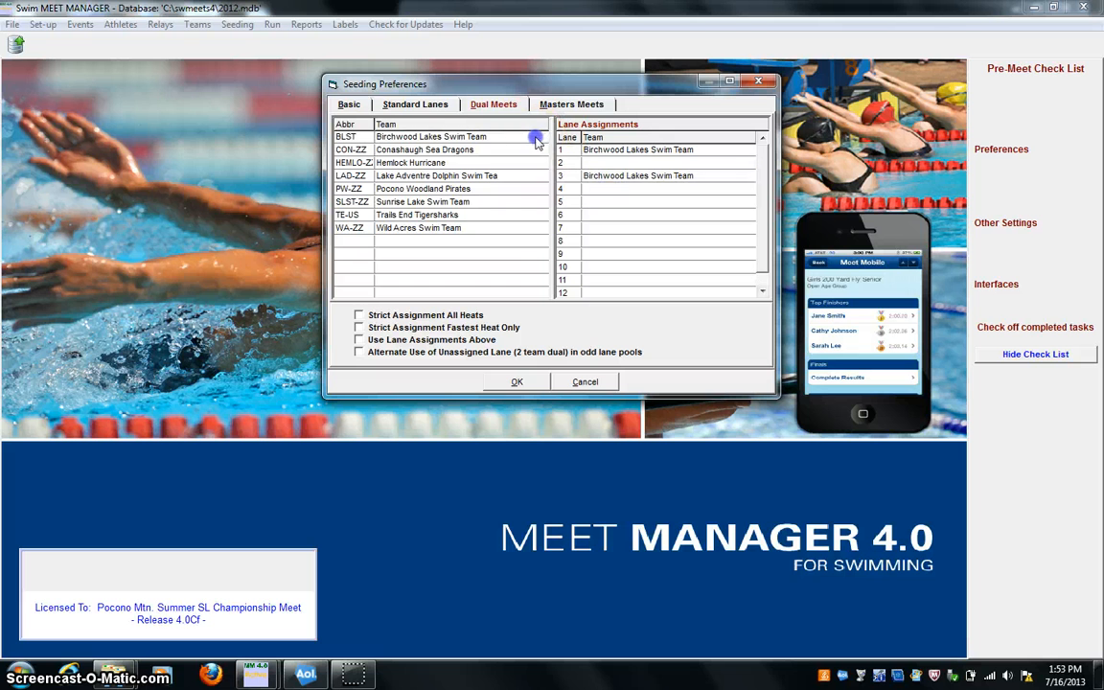
left_click_drag(484, 136, 596, 201)
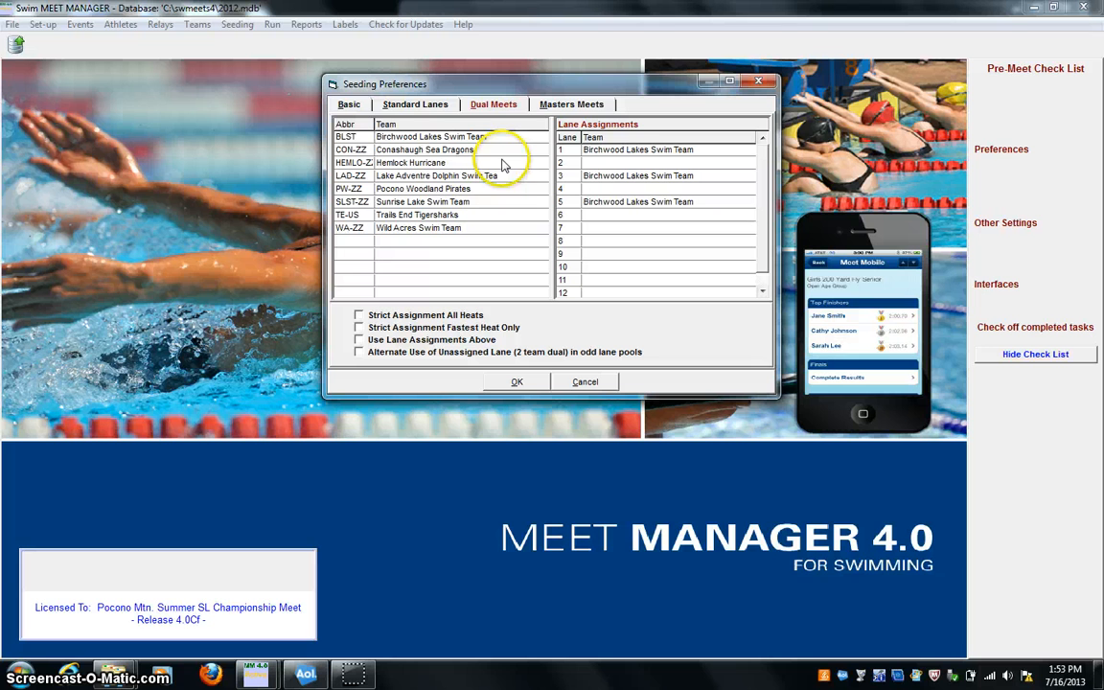
Assign Hemlock Hurricane to lanes 2, 4 and 6 in the dual meet lane assignments
left_click_drag(505, 165, 633, 162)
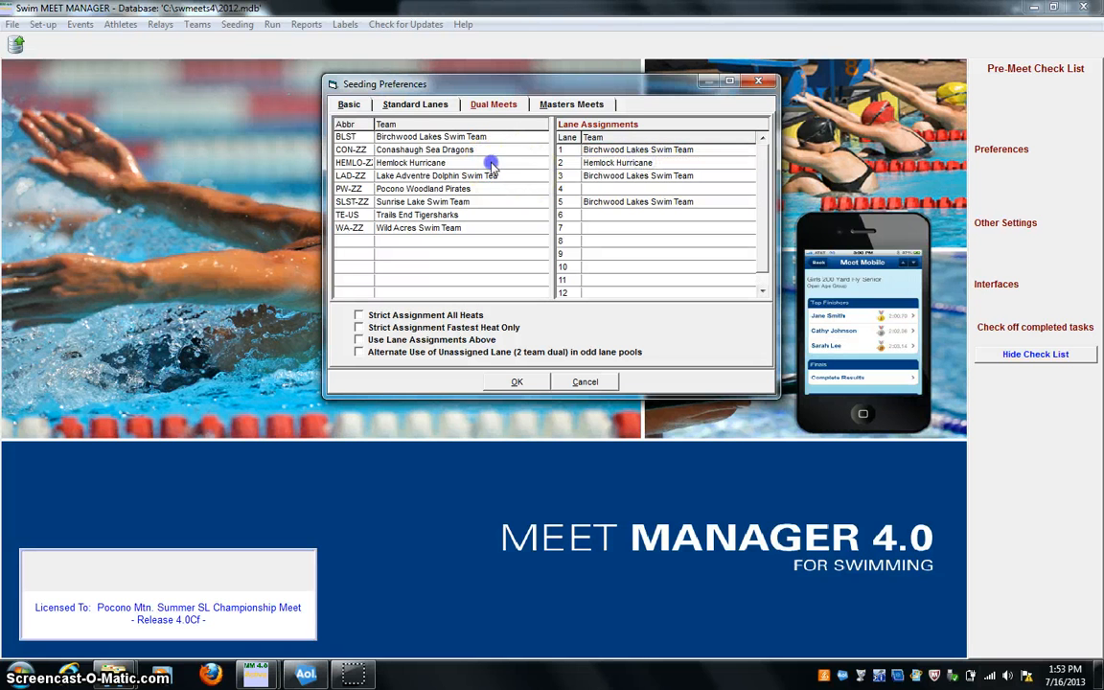
left_click_drag(491, 165, 585, 189)
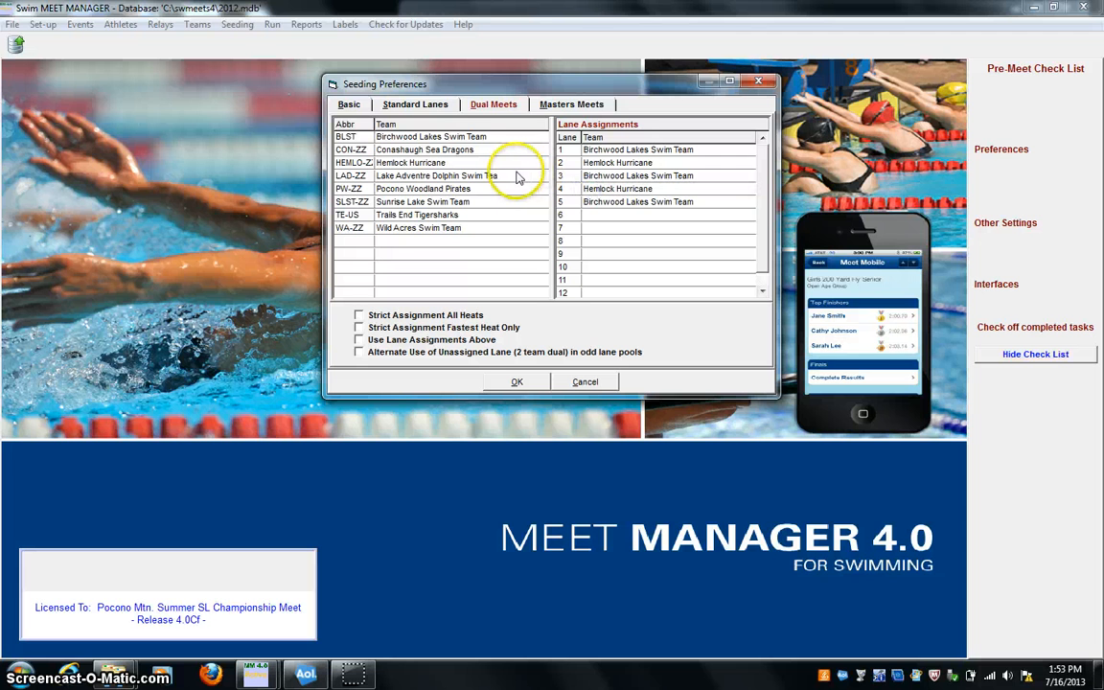
left_click_drag(513, 163, 599, 218)
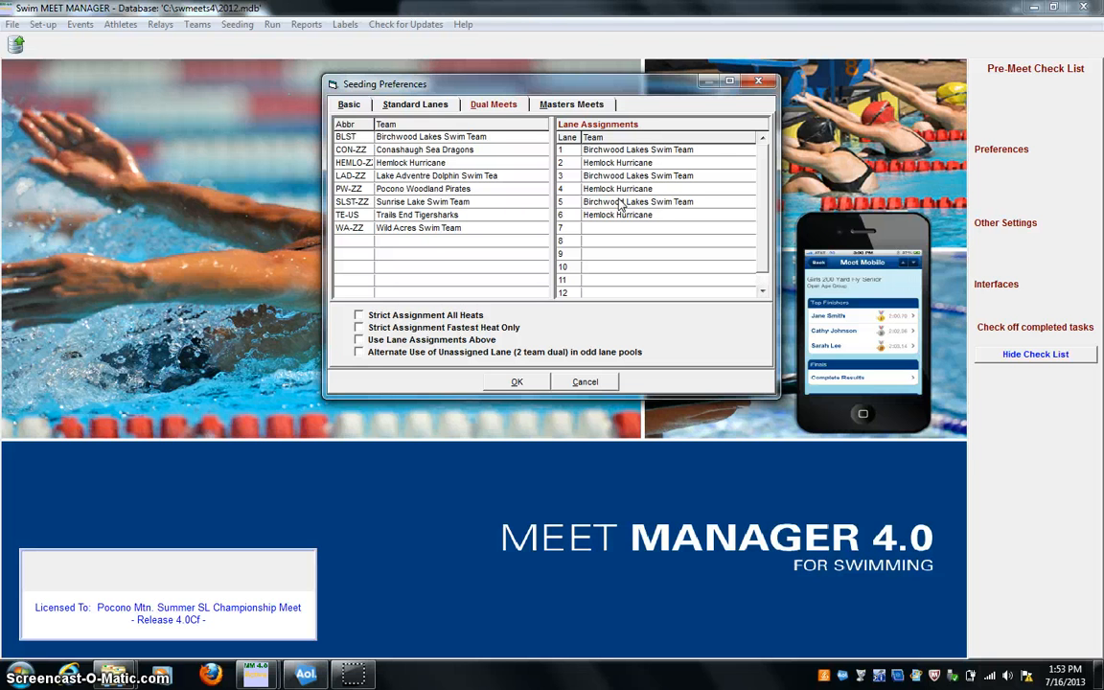
Enable Use Lane Assignments Above and Strict Assignment All Heats, and save the seeding preferences
left_click(386, 343)
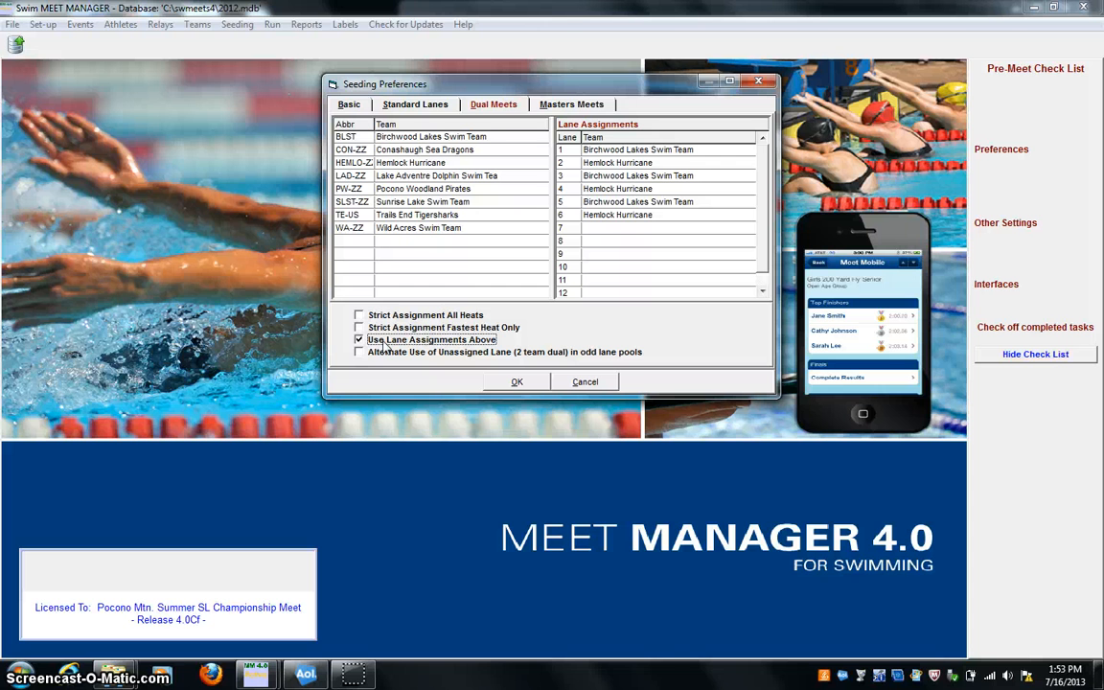
left_click(372, 328)
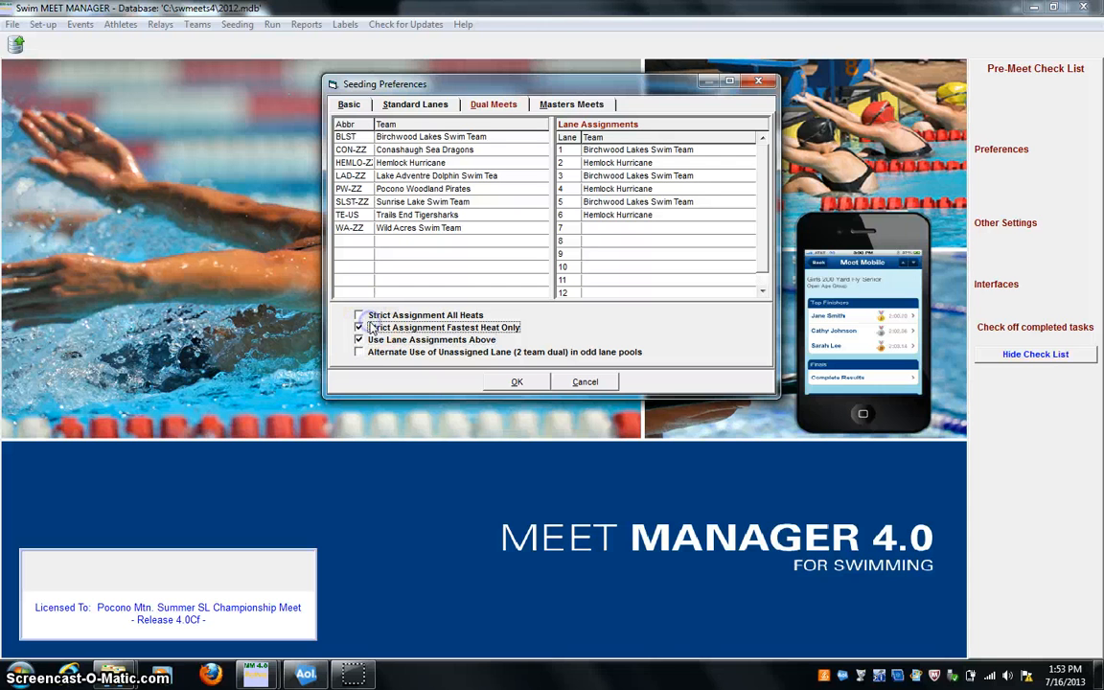
left_click(362, 315)
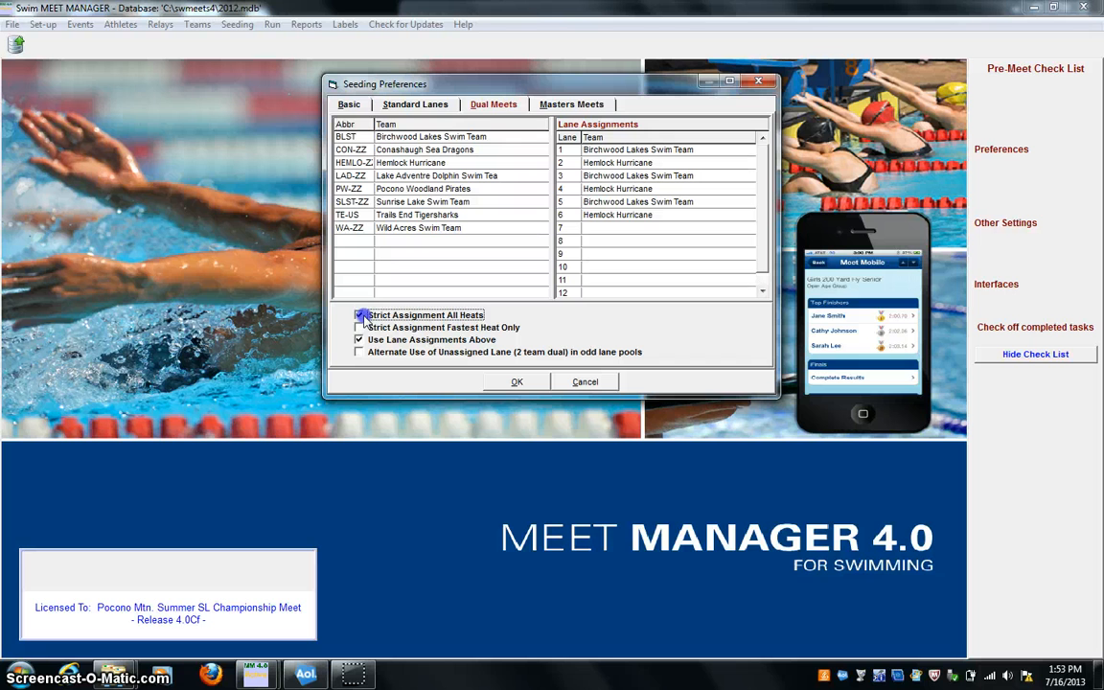
left_click(502, 383)
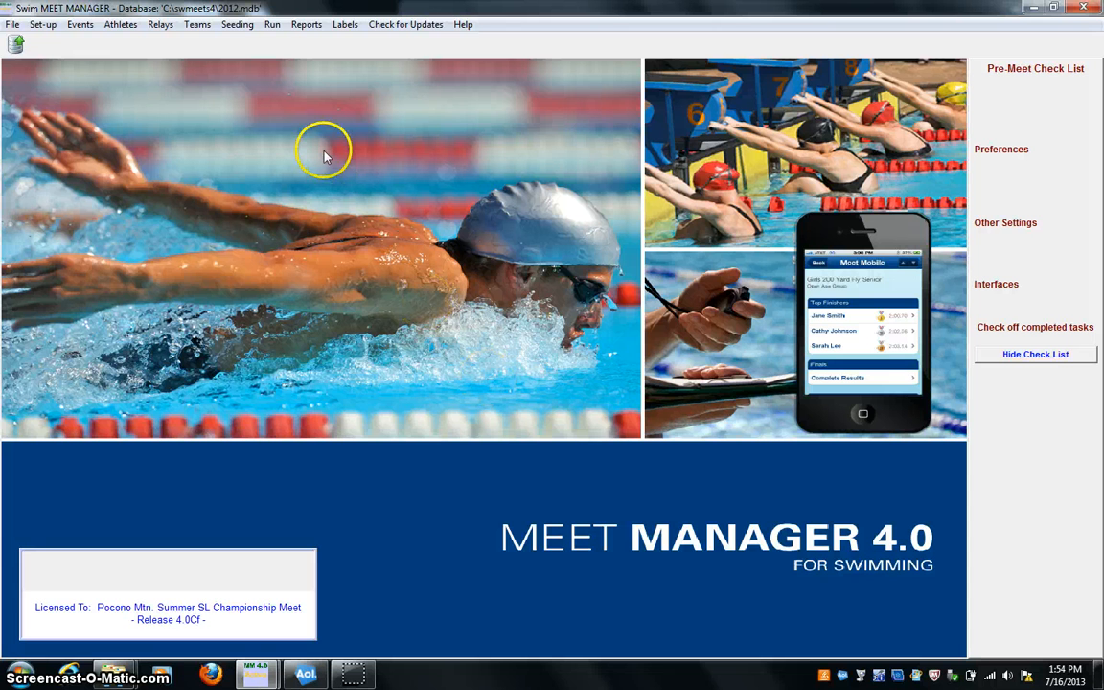
Seed all events of the meet, declining the lane setup fix for Girls 12 & Under 100 IM, and leave the seeding window
left_click(237, 24)
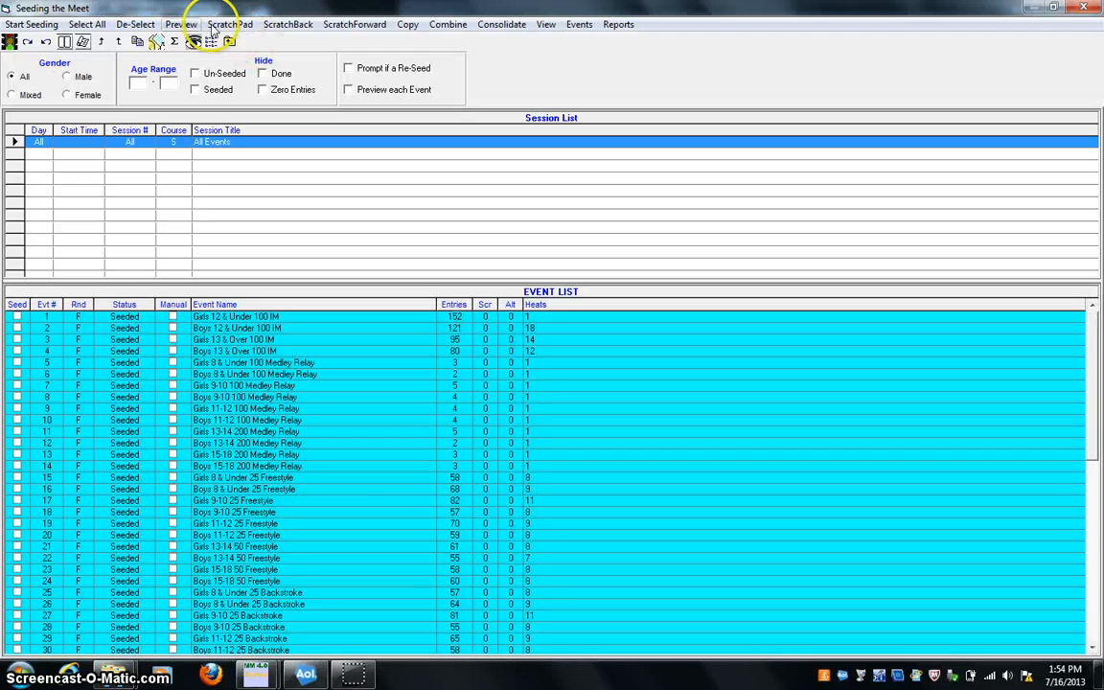
left_click(86, 25)
left_click(50, 27)
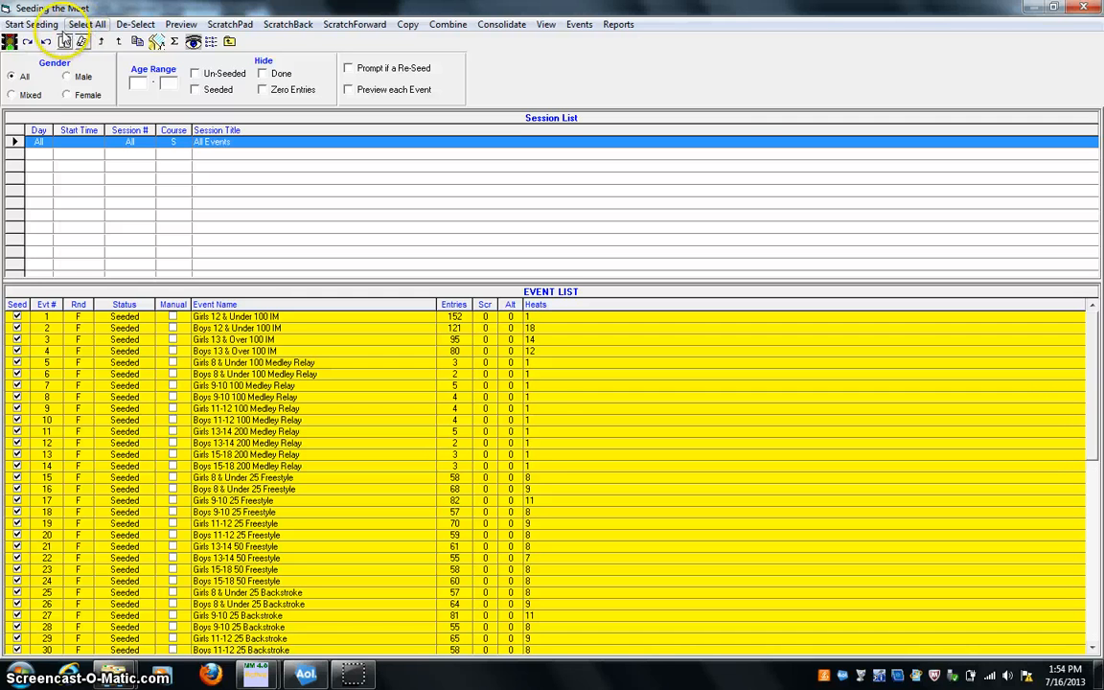
left_click(32, 24)
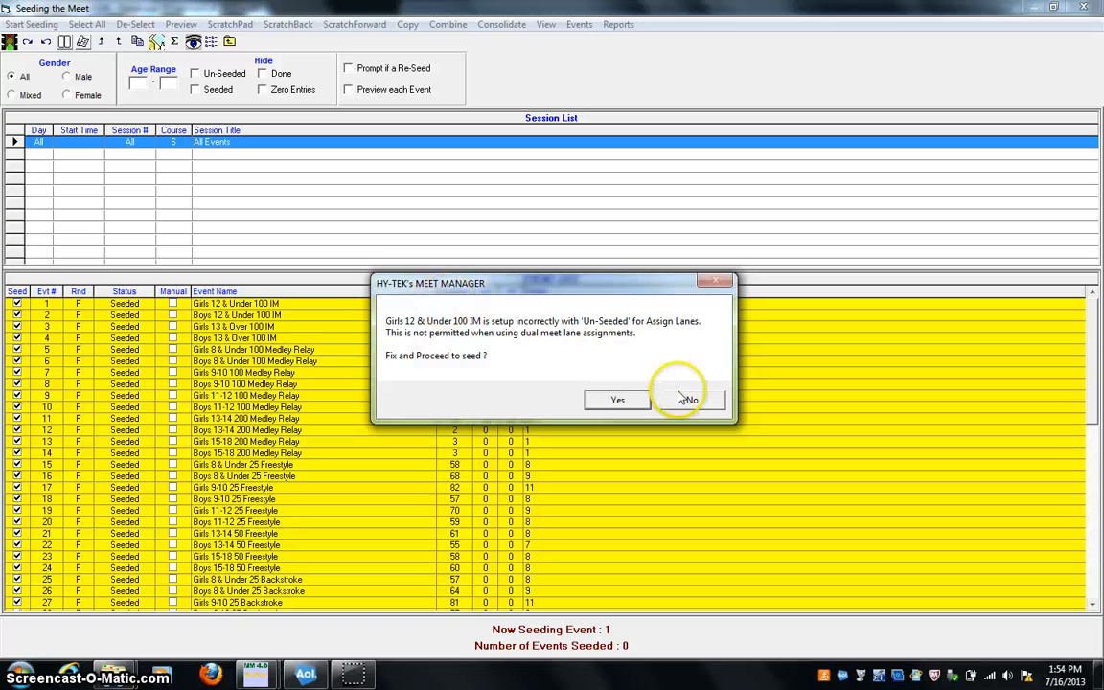
left_click(710, 402)
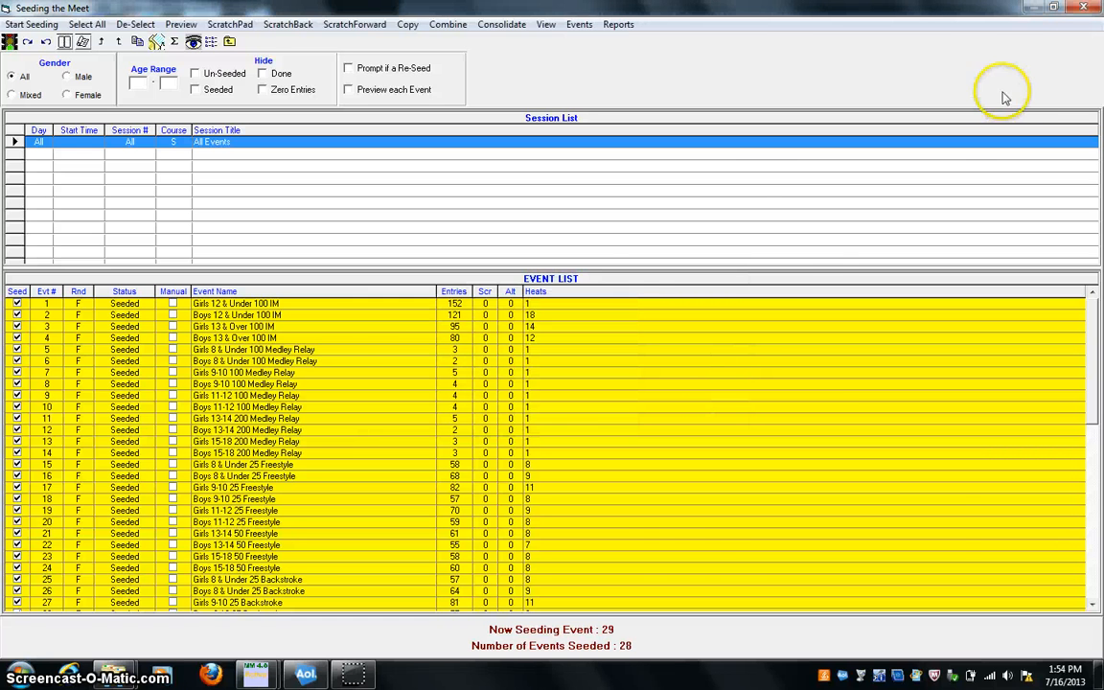
left_click(1091, 9)
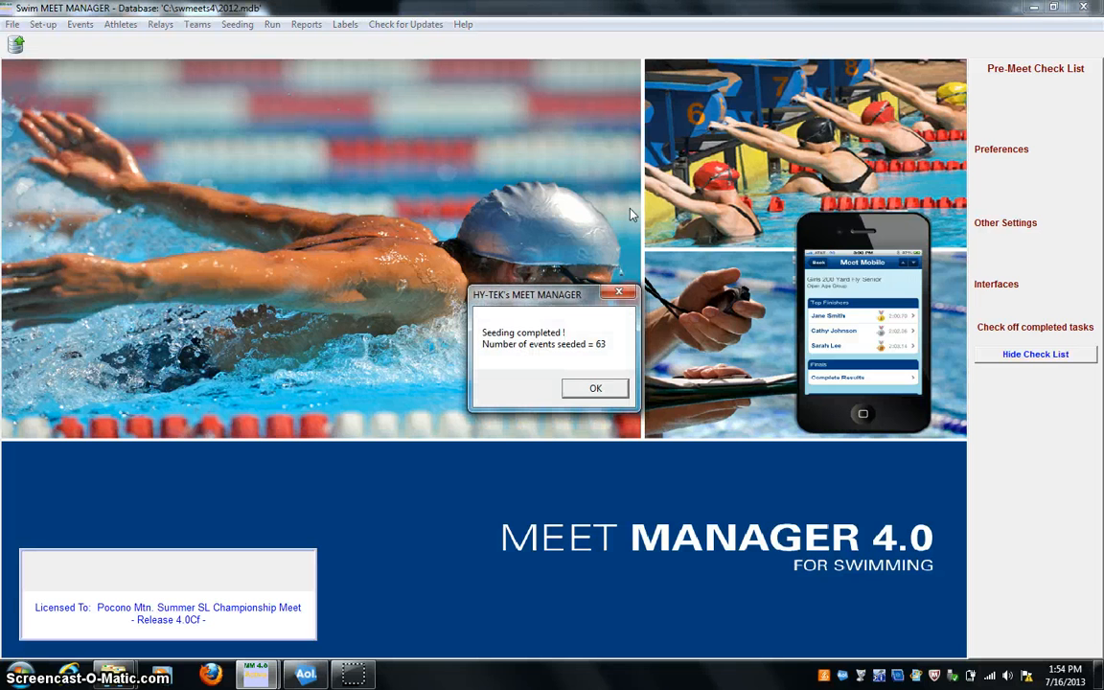
key("Return")
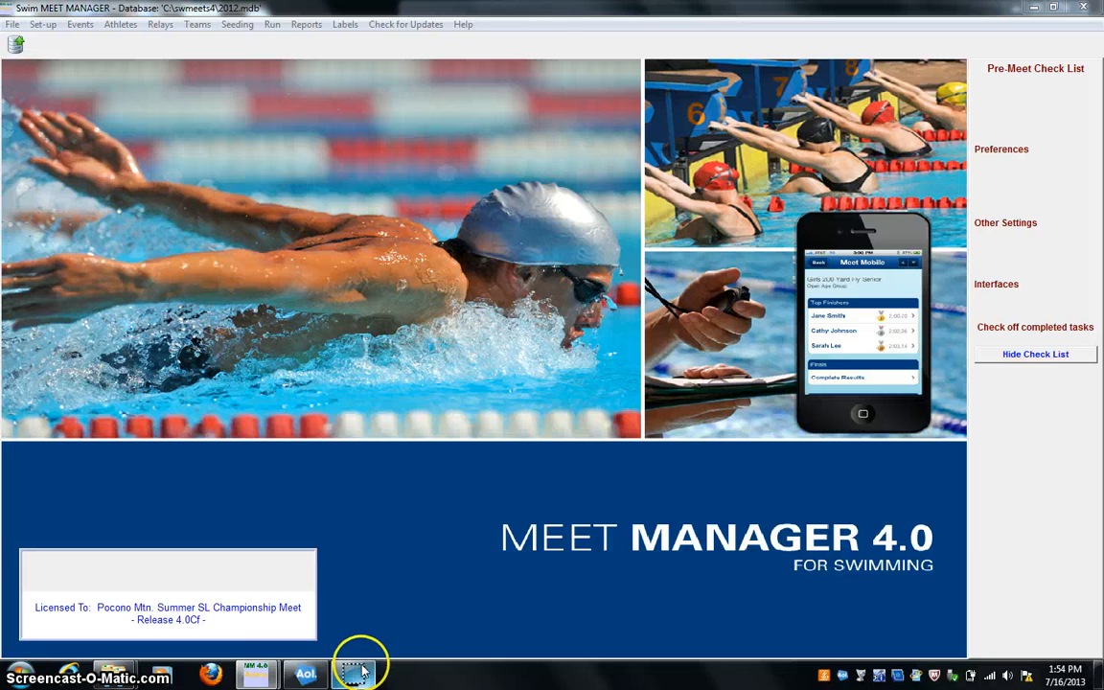
mouse_move(362, 671)
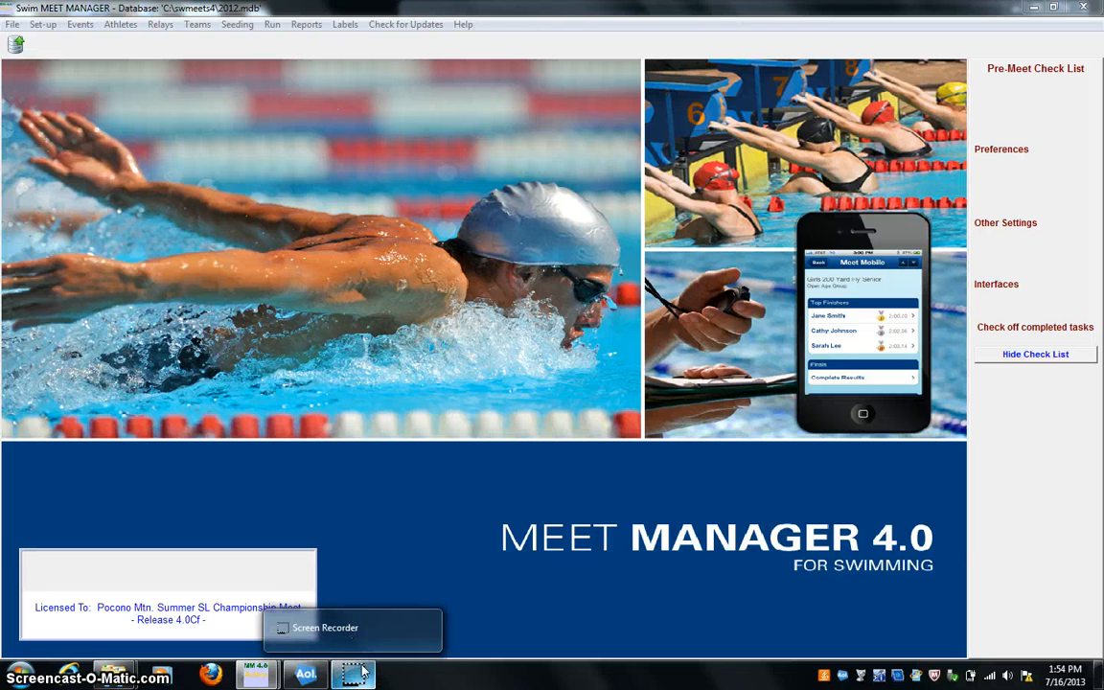